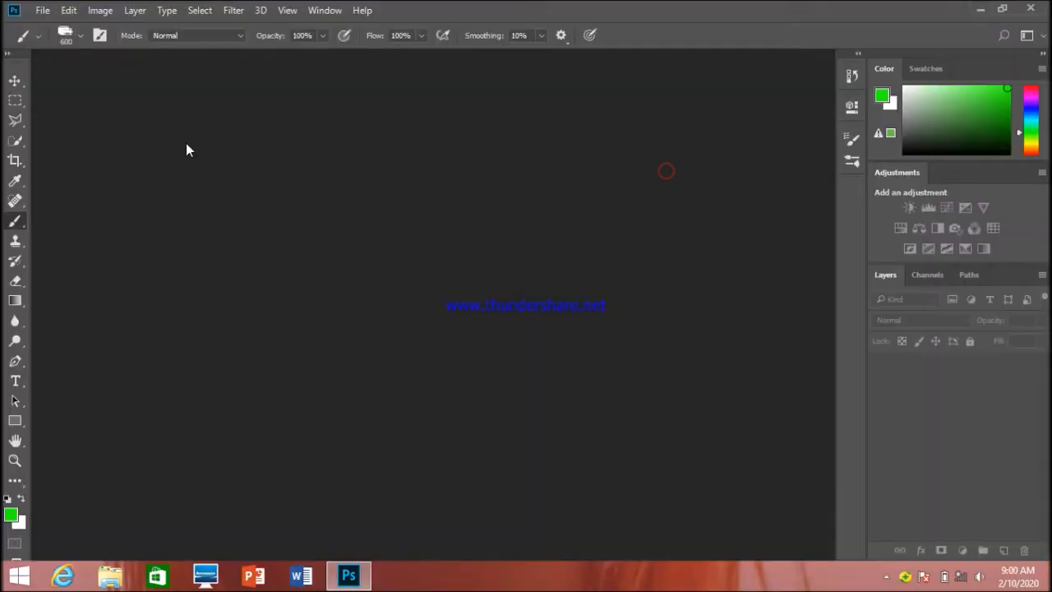
pyautogui.click(39, 10)
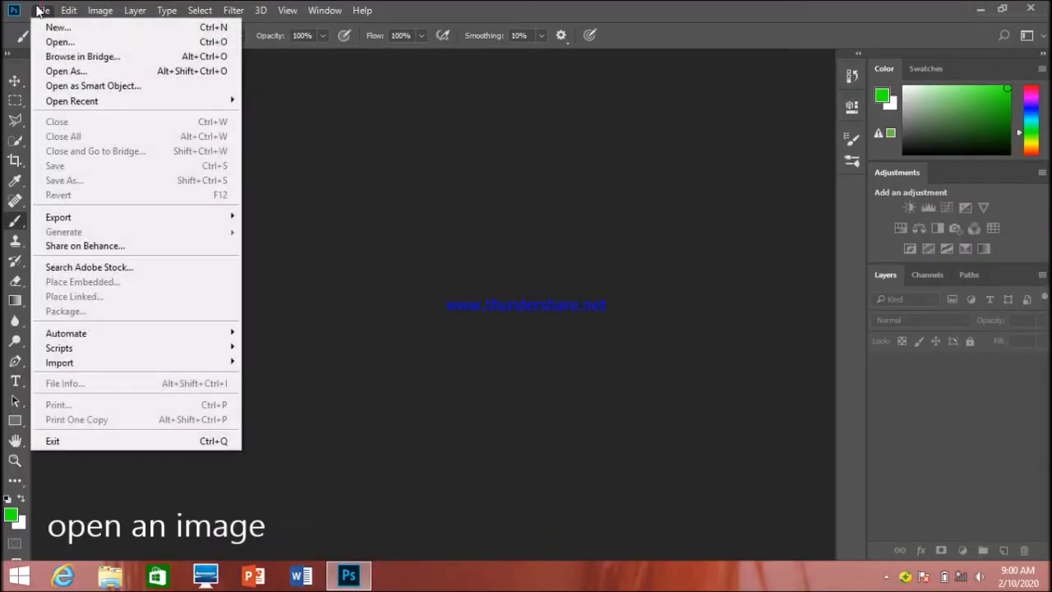
pyautogui.click(80, 41)
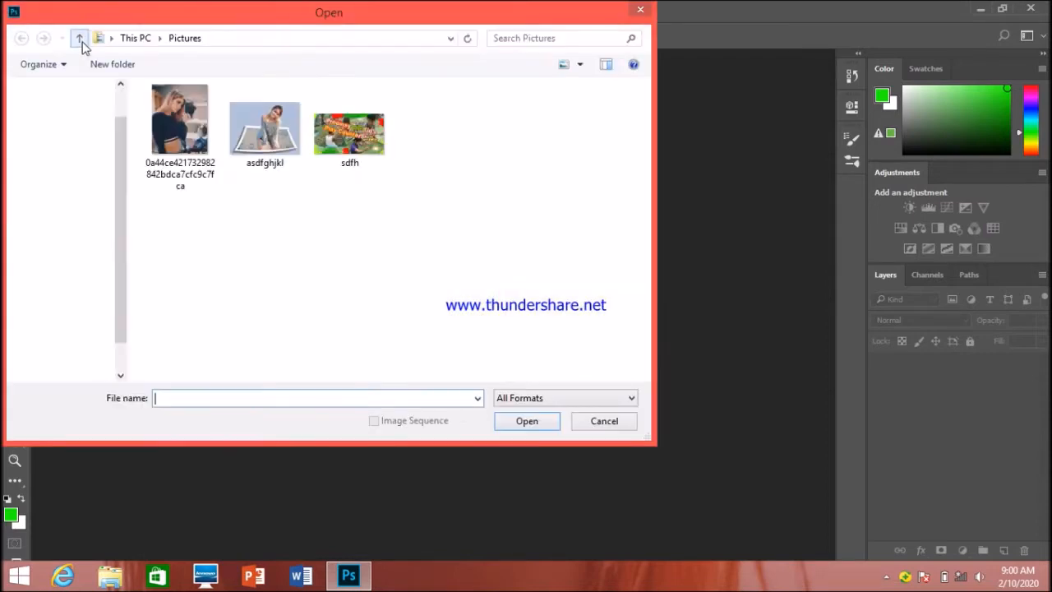
pyautogui.doubleClick(181, 142)
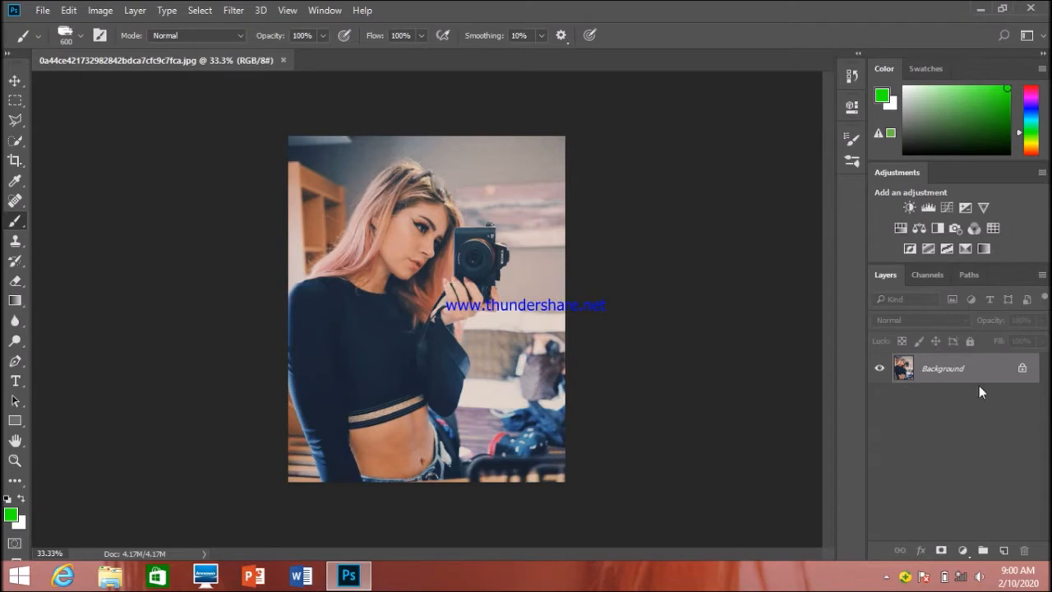
# Step: Duplicate the Background layer, and fill the original Background with white
pyautogui.hotkey('ctrl', 'j')
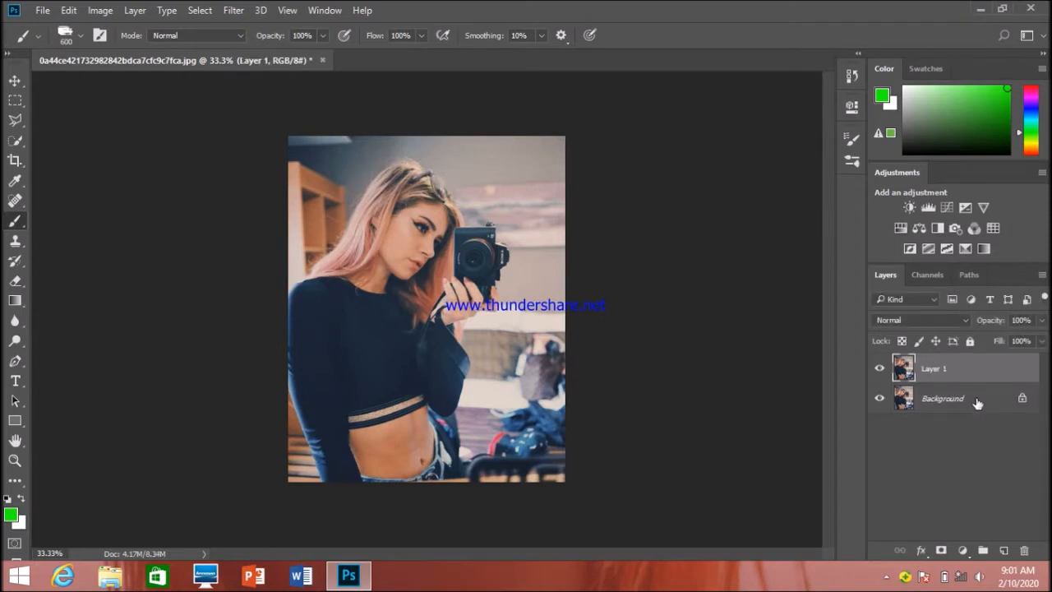
pyautogui.click(977, 402)
pyautogui.hotkey('ctrl', 'shift', 'Delete')
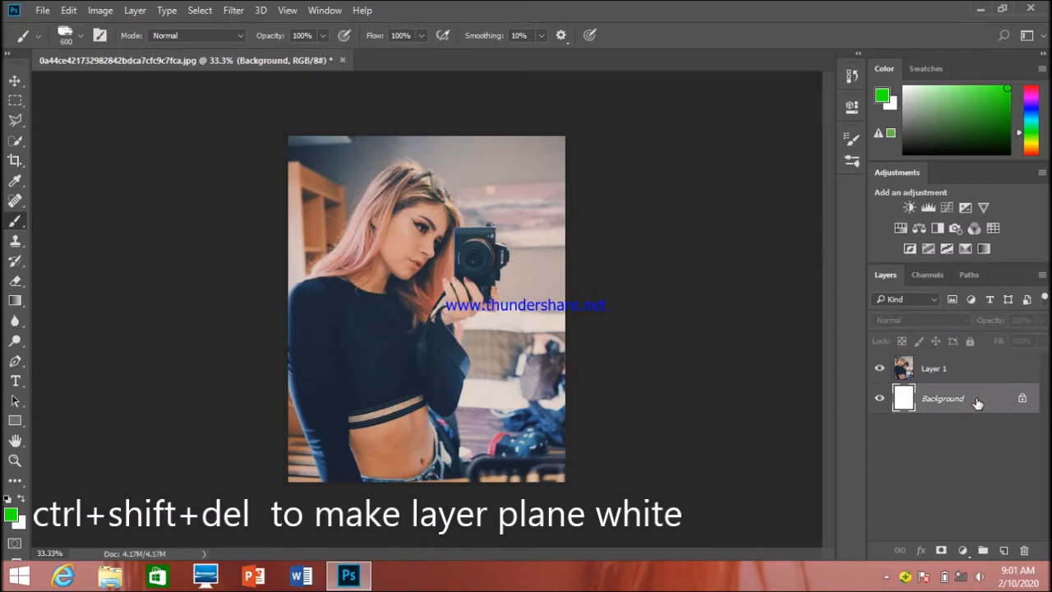
# Step: On Layer 1, start a Pen tool path outside the canvas beside the woman's shoulder and trace the shoulder's upper edge
pyautogui.click(950, 379)
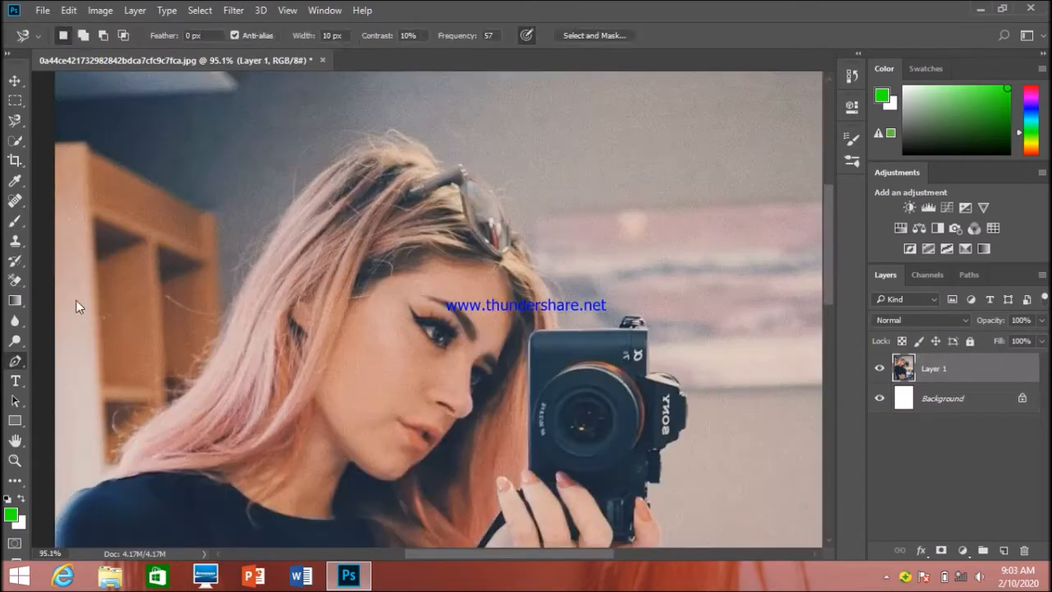
pyautogui.scroll(-3, 131, 309)
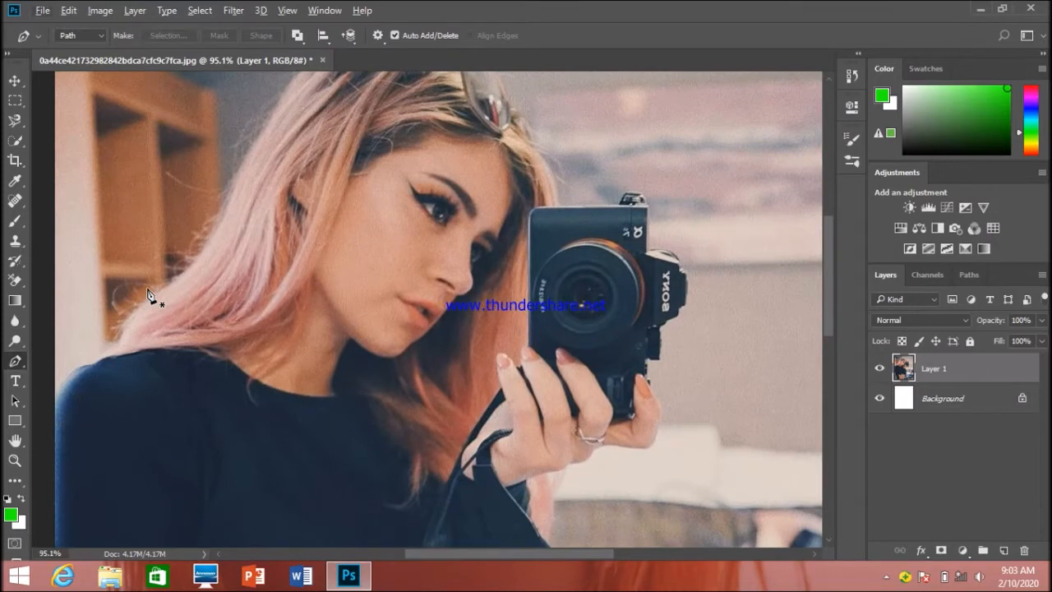
pyautogui.scroll(2, 117, 267)
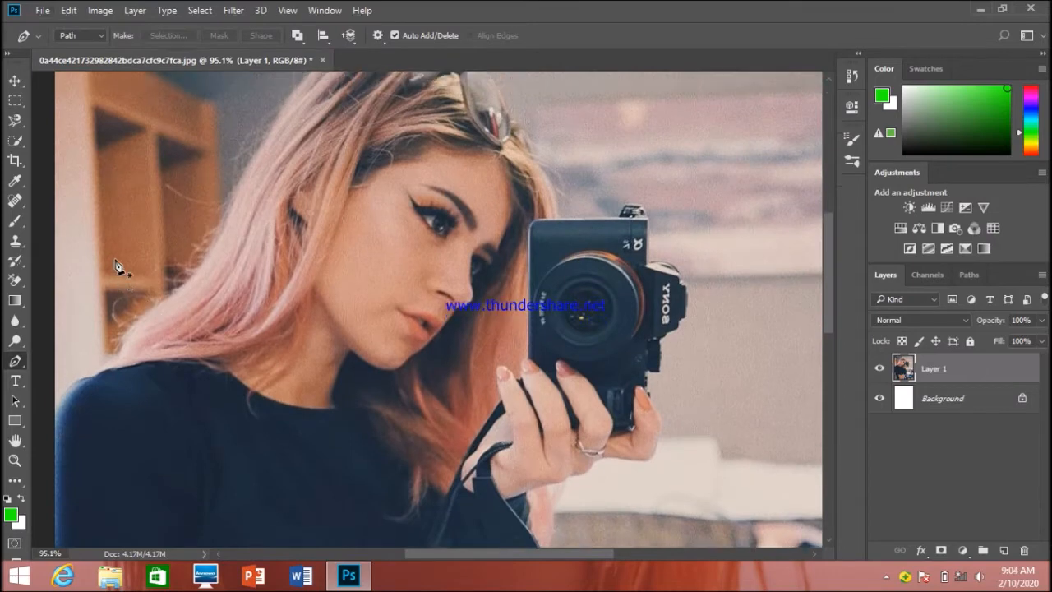
pyautogui.scroll(-3, 117, 267)
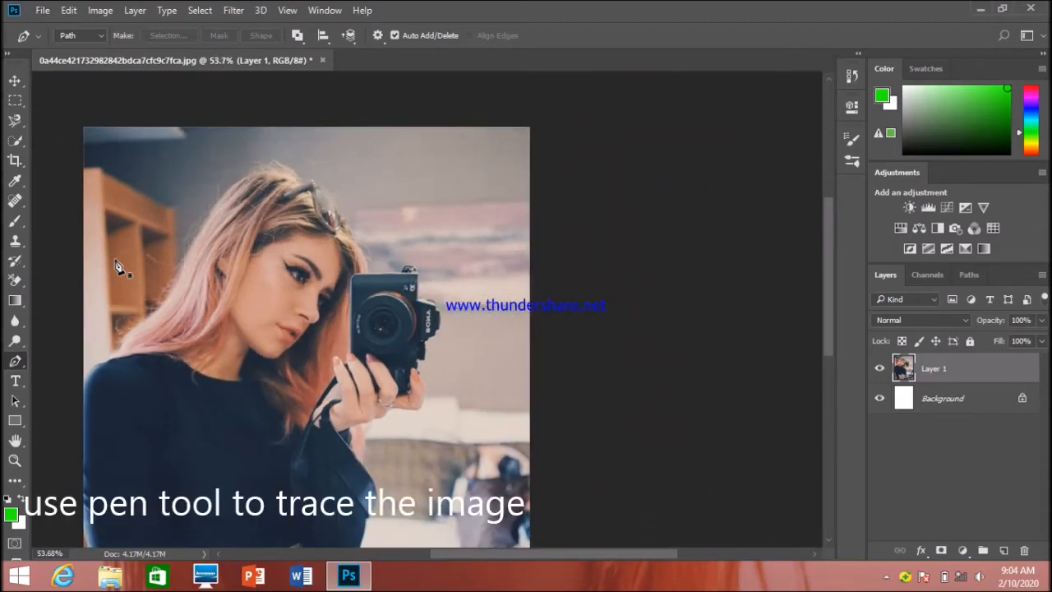
pyautogui.scroll(3, 118, 267)
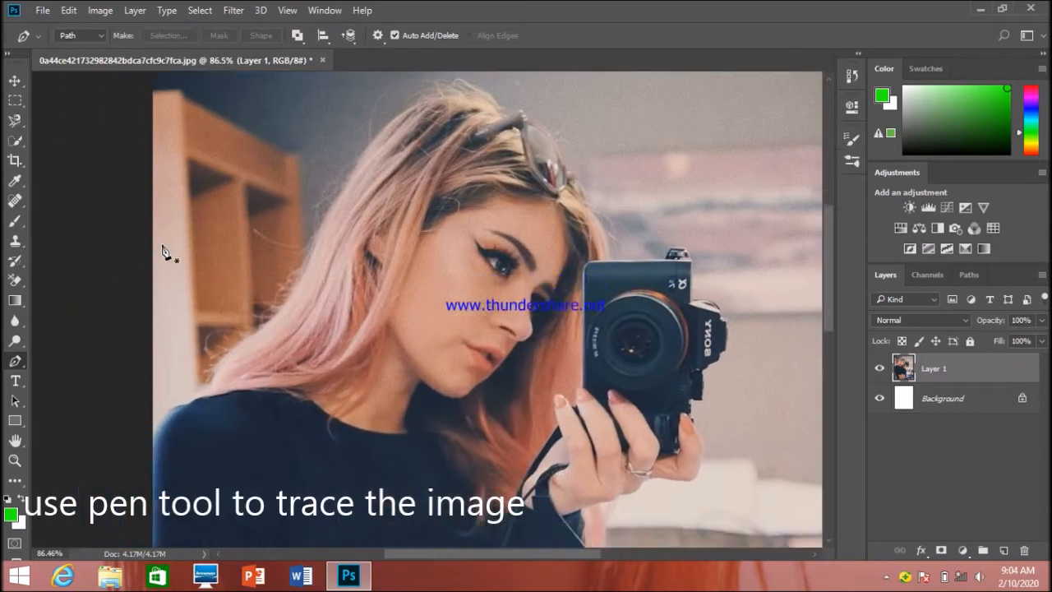
pyautogui.scroll(3, 280, 265)
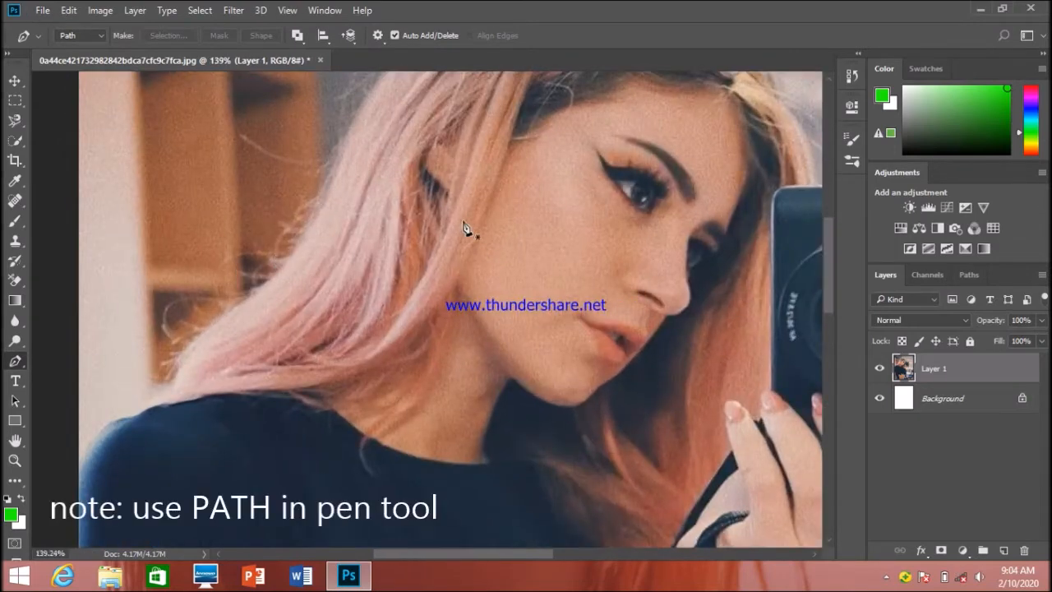
pyautogui.scroll(3, 252, 267)
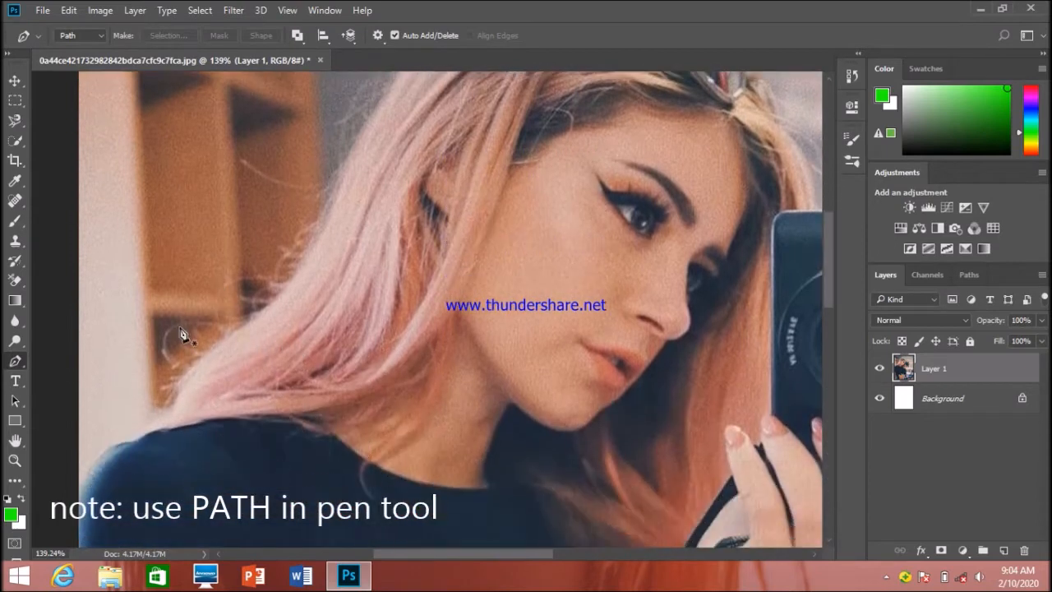
pyautogui.scroll(-2, 182, 335)
pyautogui.click(51, 471)
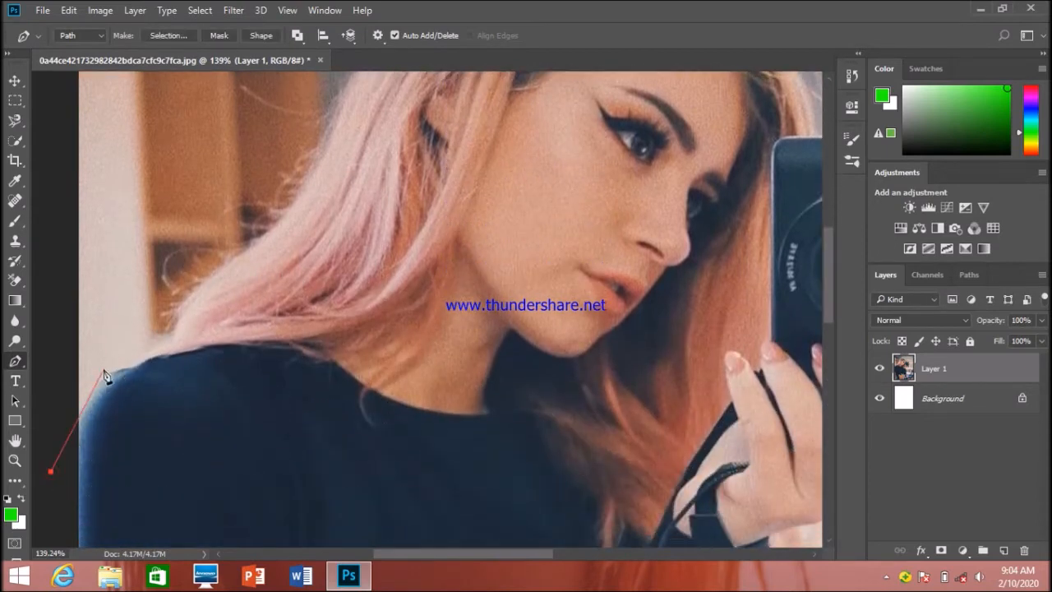
pyautogui.click(129, 353)
# Step: Continue the path along the outer edge of the pink hair and over the crown to the sunglasses
pyautogui.moveTo(178, 305); pyautogui.dragTo(188, 282)
pyautogui.moveTo(304, 176); pyautogui.dragTo(335, 103)
pyautogui.moveTo(447, 109); pyautogui.dragTo(374, 343)
pyautogui.moveTo(413, 126); pyautogui.dragTo(494, 82)
pyautogui.moveTo(563, 120); pyautogui.dragTo(600, 127)
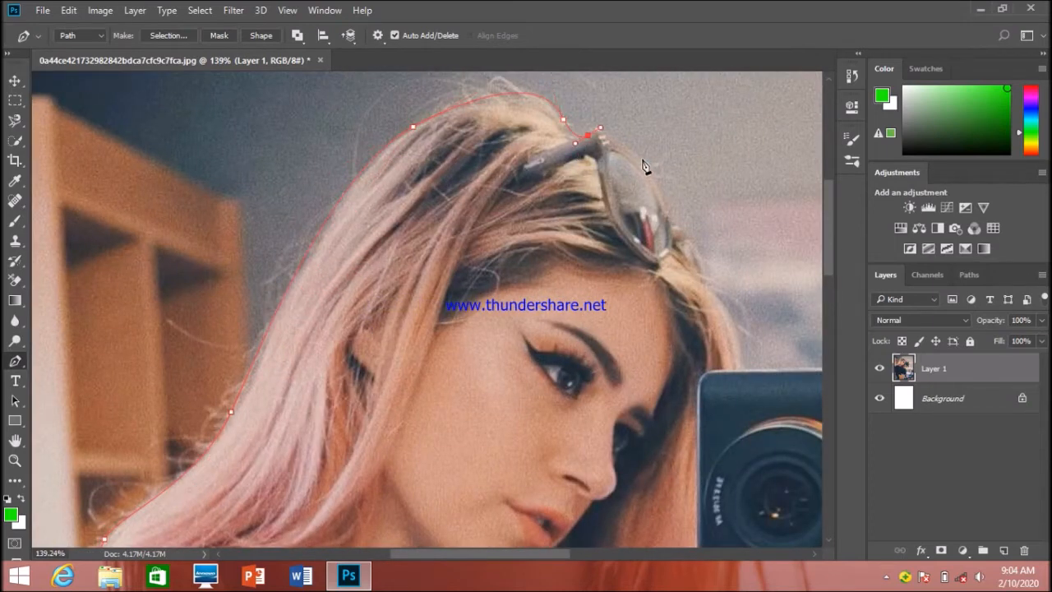
# Step: Extend the path around the sunglasses and down the front hair to the camera's top edge, using corner points where the direction changes
pyautogui.keyDown('alt'); pyautogui.click(670, 220); pyautogui.keyUp('alt')
pyautogui.moveTo(751, 262); pyautogui.dragTo(582, 211)
pyautogui.keyDown('alt'); pyautogui.click(581, 158); pyautogui.keyUp('alt')
pyautogui.moveTo(616, 244); pyautogui.dragTo(612, 299)
pyautogui.keyDown('alt'); pyautogui.click(616, 243); pyautogui.keyUp('alt')
# Step: Trace the camera's top edge around the hot shoe and down the side to the dial
pyautogui.click(708, 244)
pyautogui.click(714, 222)
pyautogui.click(741, 224)
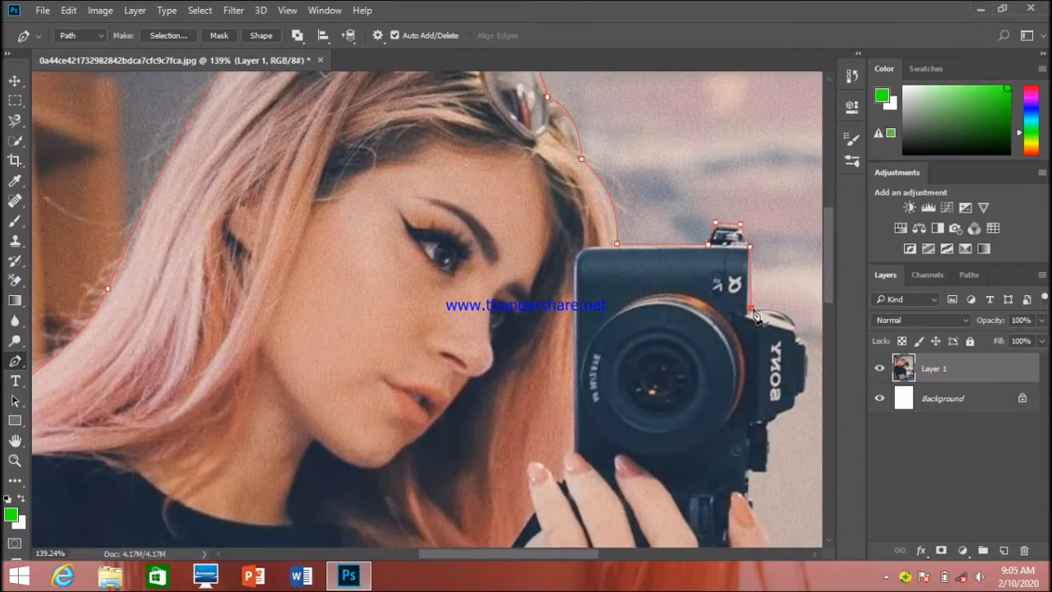
pyautogui.moveTo(759, 312); pyautogui.dragTo(698, 263)
# Step: Continue the path around the camera's dial and down the outer edge of the SONY housing to the lower block's corner
pyautogui.scroll(4, 744, 303)
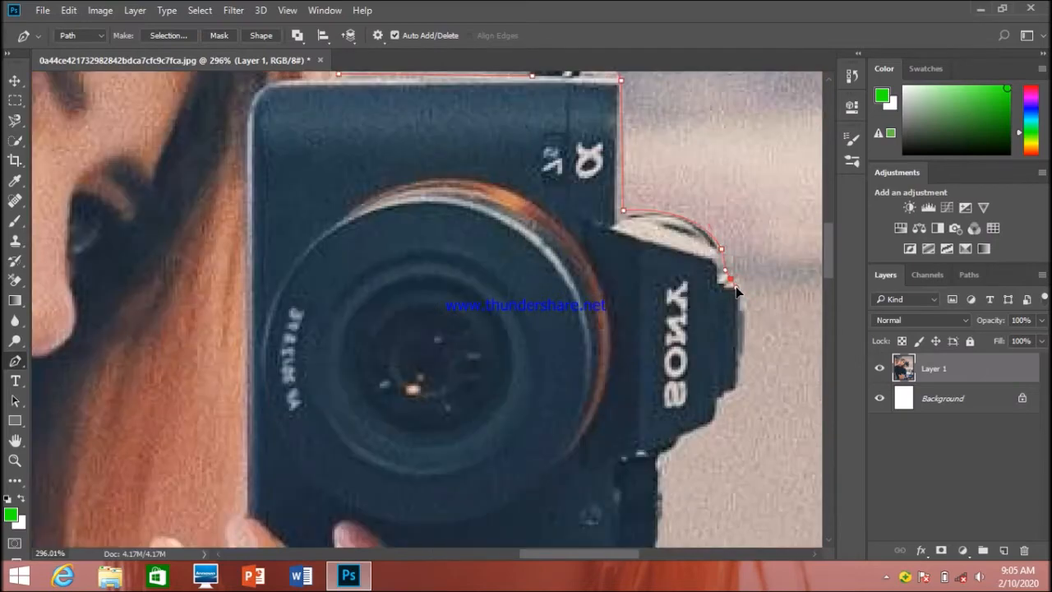
pyautogui.scroll(-3, 737, 296)
pyautogui.click(716, 313)
pyautogui.moveTo(703, 338); pyautogui.dragTo(670, 361)
pyautogui.click(657, 381)
pyautogui.scroll(-5, 657, 381)
pyautogui.click(655, 310)
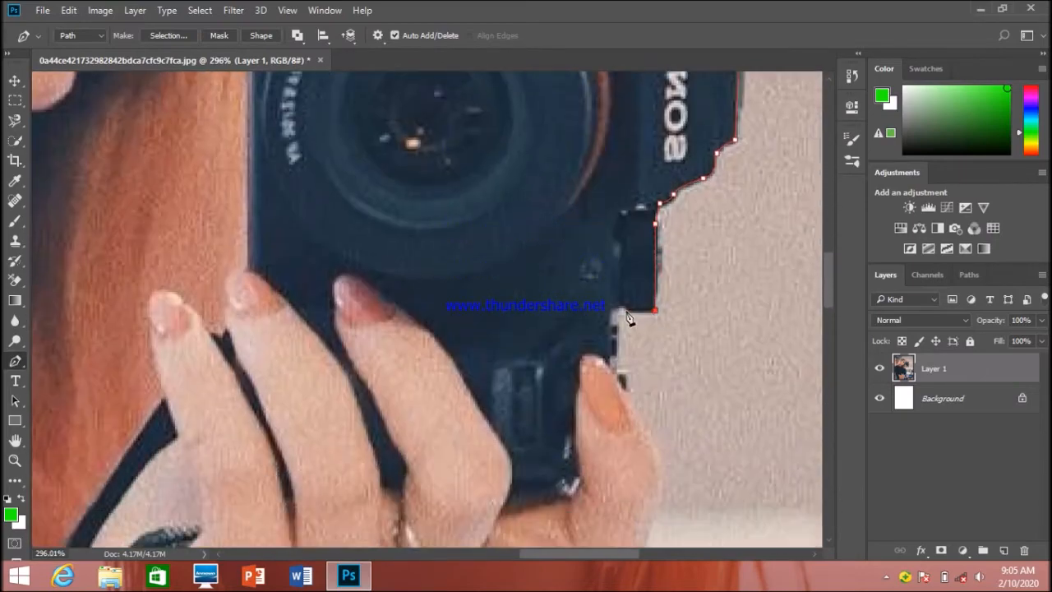
# Step: Trace the small notches on the camera's lower side down to the tip of the finger supporting it
pyautogui.click(618, 338)
pyautogui.click(618, 357)
pyautogui.click(608, 358)
pyautogui.moveTo(616, 377); pyautogui.dragTo(623, 382)
# Step: Trace the outer curve of the supporting finger and its lower edge, redoing the first curve
pyautogui.scroll(-8, 630, 384)
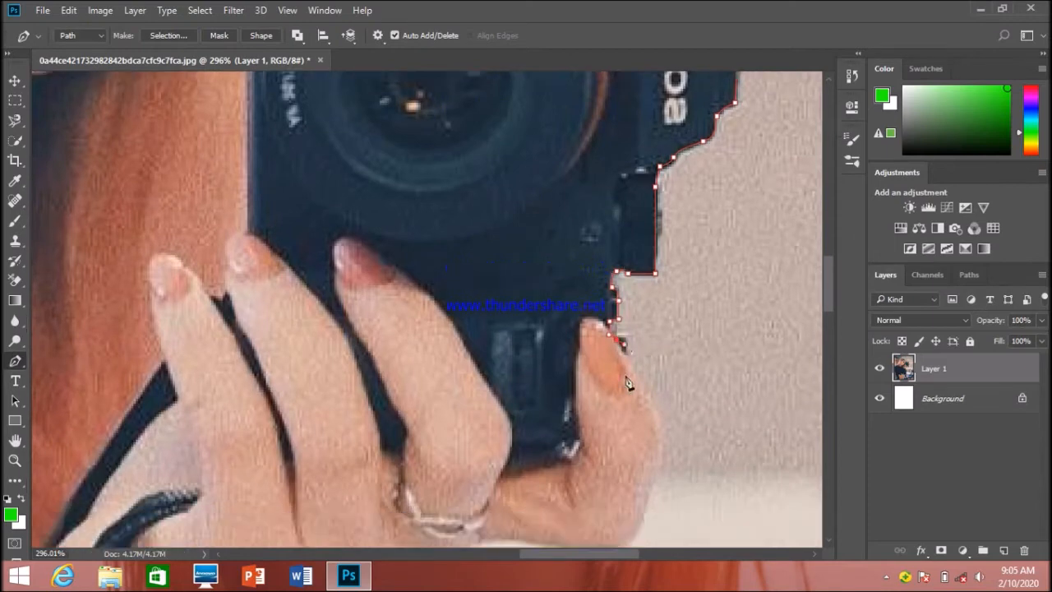
pyautogui.scroll(-2, 631, 384)
pyautogui.moveTo(653, 230); pyautogui.dragTo(649, 262)
pyautogui.hotkey('ctrl', 'z')
pyautogui.moveTo(654, 212); pyautogui.dragTo(659, 238)
pyautogui.moveTo(619, 312); pyautogui.dragTo(592, 320)
# Step: Continue the path along the underside of the hand past the ring, redoing misplaced curves and adding a corner point
pyautogui.moveTo(496, 313); pyautogui.dragTo(435, 330)
pyautogui.hotkey('ctrl', 'z')
pyautogui.moveTo(494, 316); pyautogui.dragTo(469, 349)
pyautogui.hotkey('ctrl', 'z')
pyautogui.keyDown('alt'); pyautogui.click(579, 313); pyautogui.keyUp('alt')
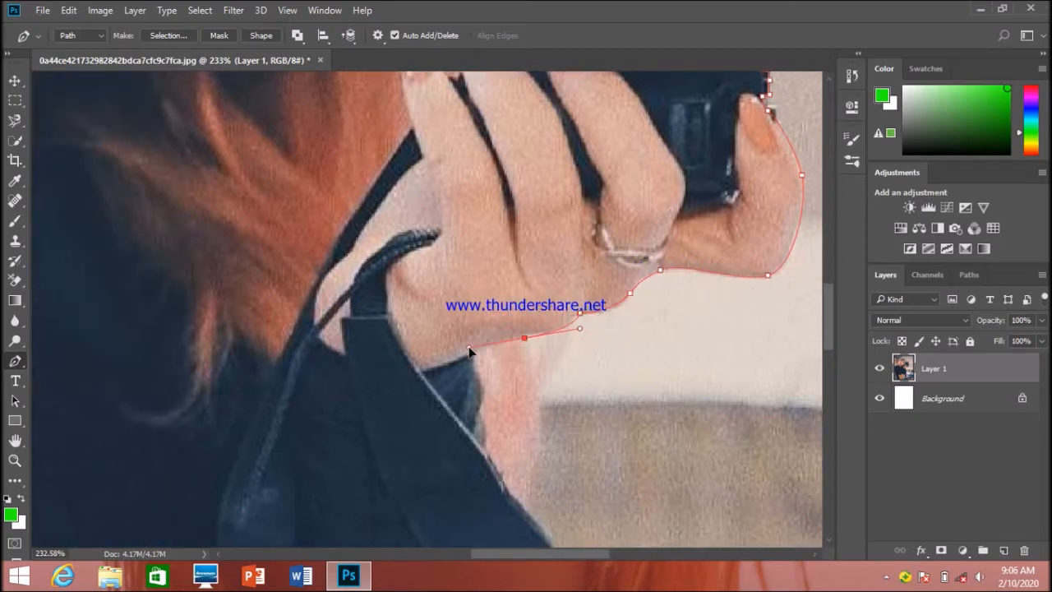
# Step: Trace from the wrist down the sleeve opening and around the outer curve of the flared cuff
pyautogui.scroll(-4, 472, 363)
pyautogui.moveTo(479, 223); pyautogui.dragTo(479, 270)
pyautogui.scroll(-3, 594, 346)
pyautogui.moveTo(514, 315); pyautogui.dragTo(570, 374)
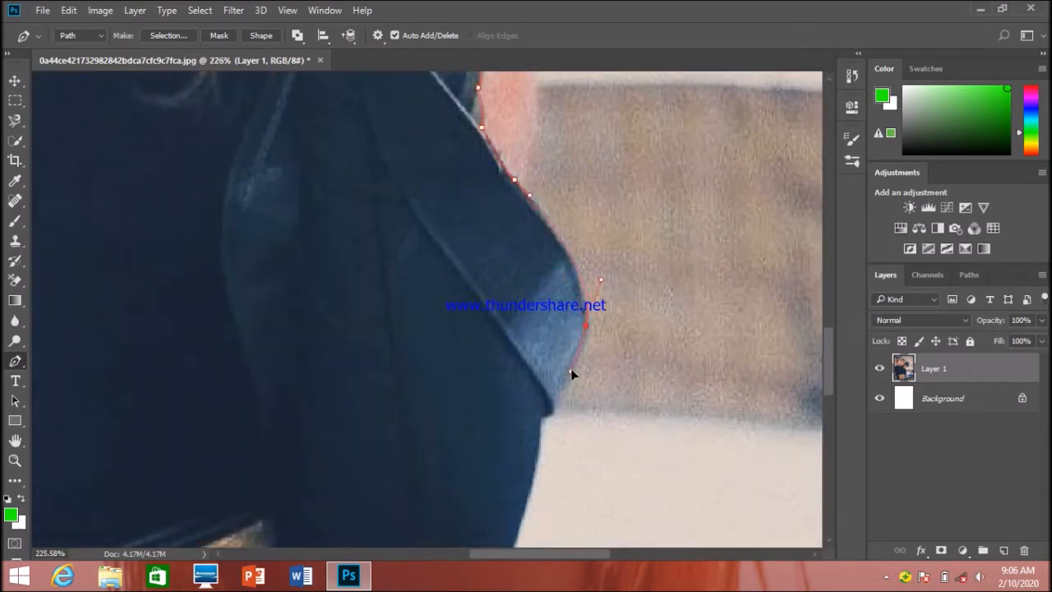
# Step: Trace the raised arm's sleeve down around the elbow and up to a corner point where it meets the waist
pyautogui.scroll(-5, 542, 423)
pyautogui.moveTo(513, 323); pyautogui.dragTo(517, 336)
pyautogui.moveTo(497, 384); pyautogui.dragTo(496, 401)
pyautogui.moveTo(405, 452); pyautogui.dragTo(353, 431)
pyautogui.moveTo(291, 353); pyautogui.dragTo(300, 330)
pyautogui.keyDown('alt'); pyautogui.click(291, 353); pyautogui.keyUp('alt')
pyautogui.scroll(-4, 293, 359)
pyautogui.keyDown('alt'); pyautogui.click(301, 287); pyautogui.keyUp('alt')
# Step: Continue the path down the side of the waist and the jeans to the image's lower edge
pyautogui.scroll(-5, 356, 358)
pyautogui.scroll(5, 356, 359)
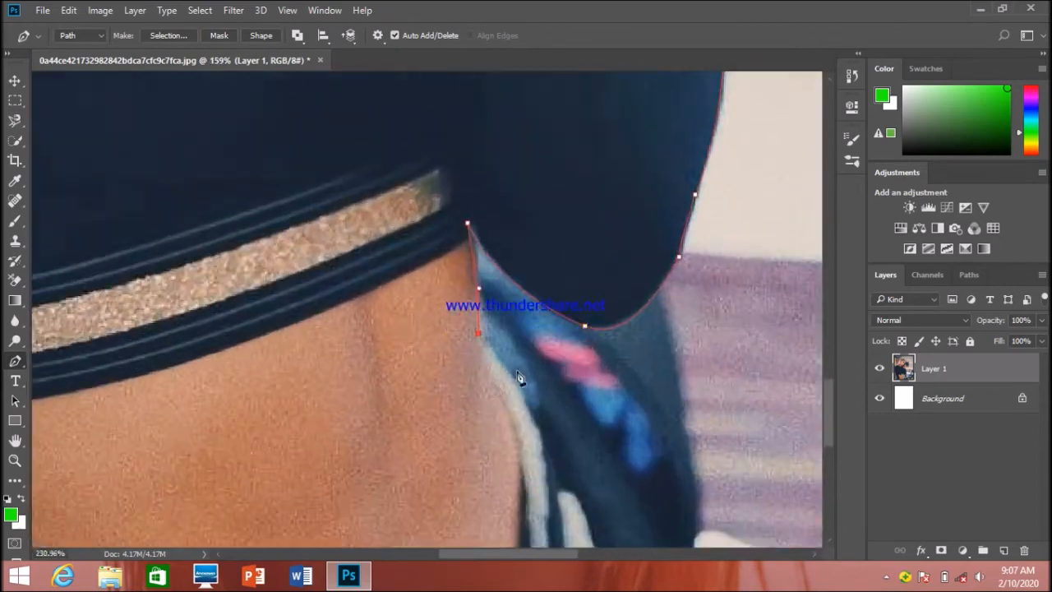
pyautogui.click(362, 367)
pyautogui.moveTo(368, 385); pyautogui.dragTo(382, 390)
pyautogui.scroll(-3, 602, 309)
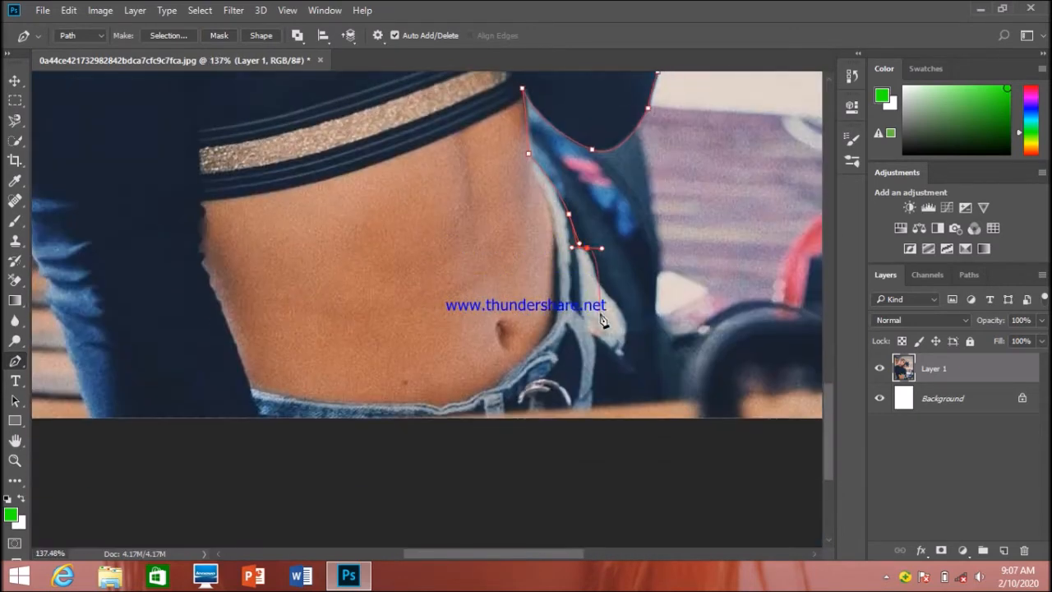
pyautogui.click(595, 353)
pyautogui.scroll(-2, 597, 355)
pyautogui.click(595, 327)
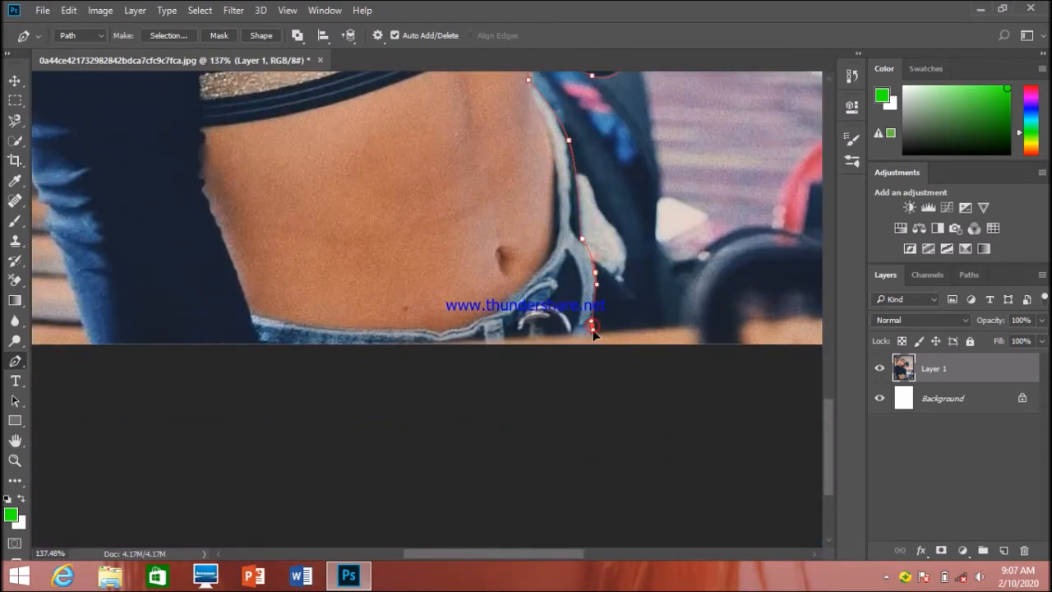
pyautogui.click(596, 343)
# Step: Run the path along the image's lower edge to the lowered arm and trace up its wrinkled sleeve
pyautogui.hscroll(-3, 460, 355)
pyautogui.click(266, 353)
pyautogui.scroll(3, 269, 332)
pyautogui.scroll(2, 247, 320)
pyautogui.scroll(1, 216, 291)
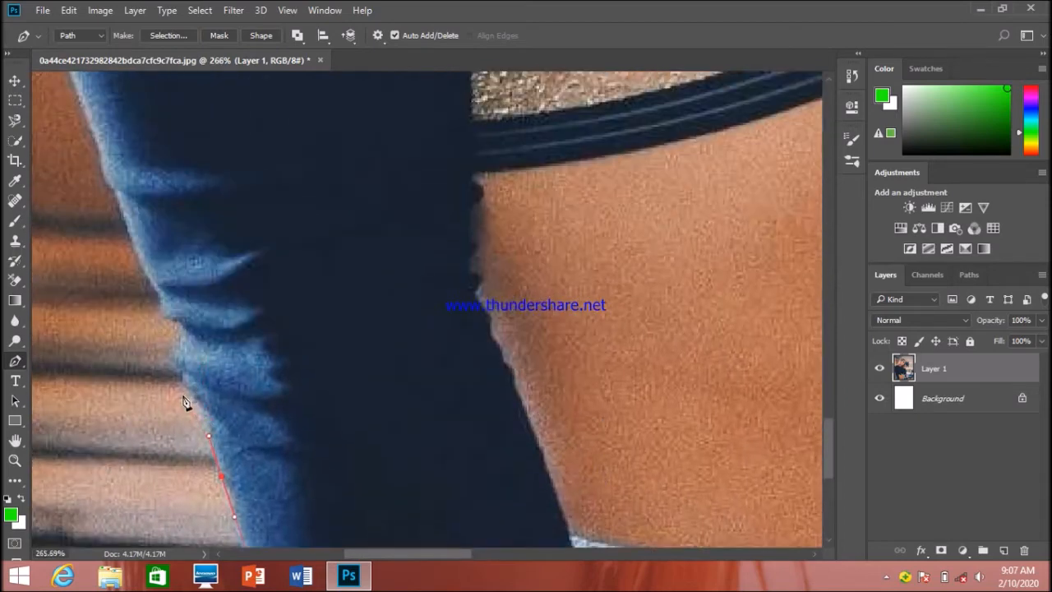
pyautogui.scroll(3, 181, 328)
pyautogui.hscroll(-2, 184, 327)
pyautogui.click(186, 325)
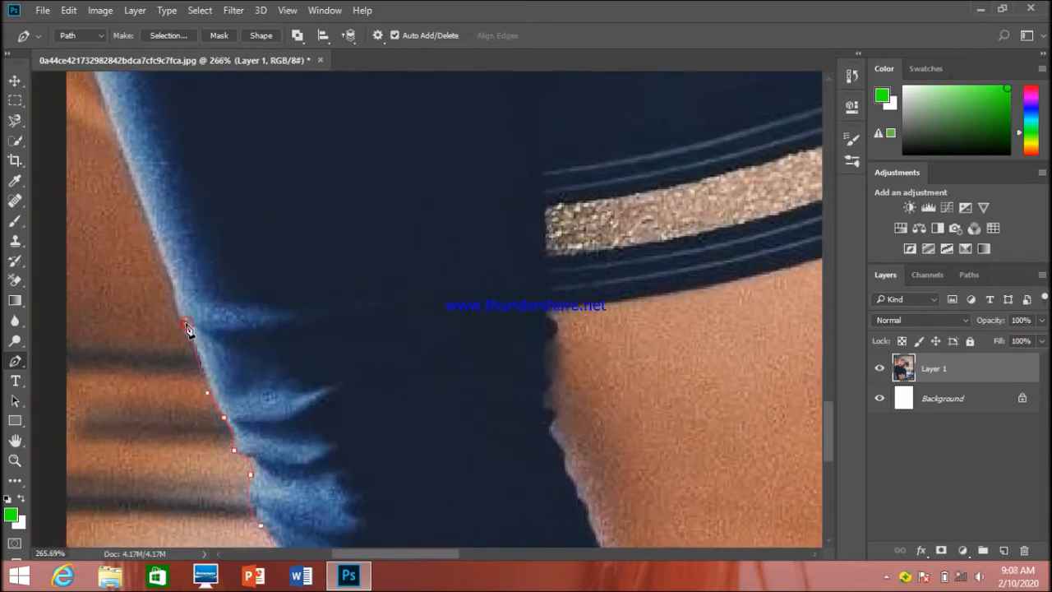
# Step: Trace the lowered arm's upper sleeve out past the canvas edge and close the path at its starting point
pyautogui.scroll(5, 164, 253)
pyautogui.hscroll(-2, 148, 235)
pyautogui.moveTo(140, 153); pyautogui.dragTo(134, 88)
pyautogui.scroll(-5, 134, 107)
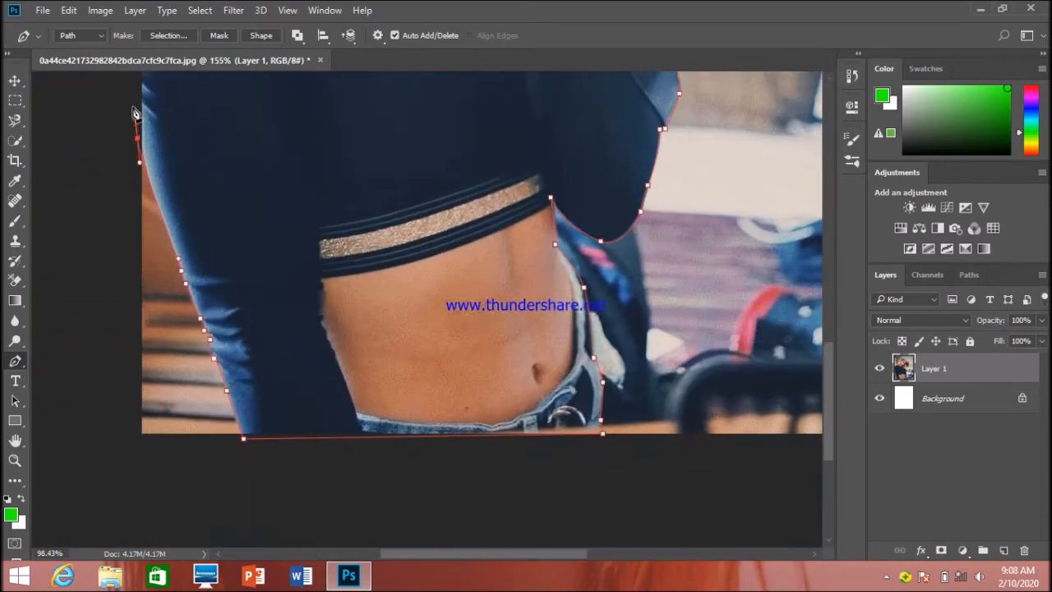
pyautogui.scroll(4, 123, 106)
pyautogui.scroll(3, 122, 111)
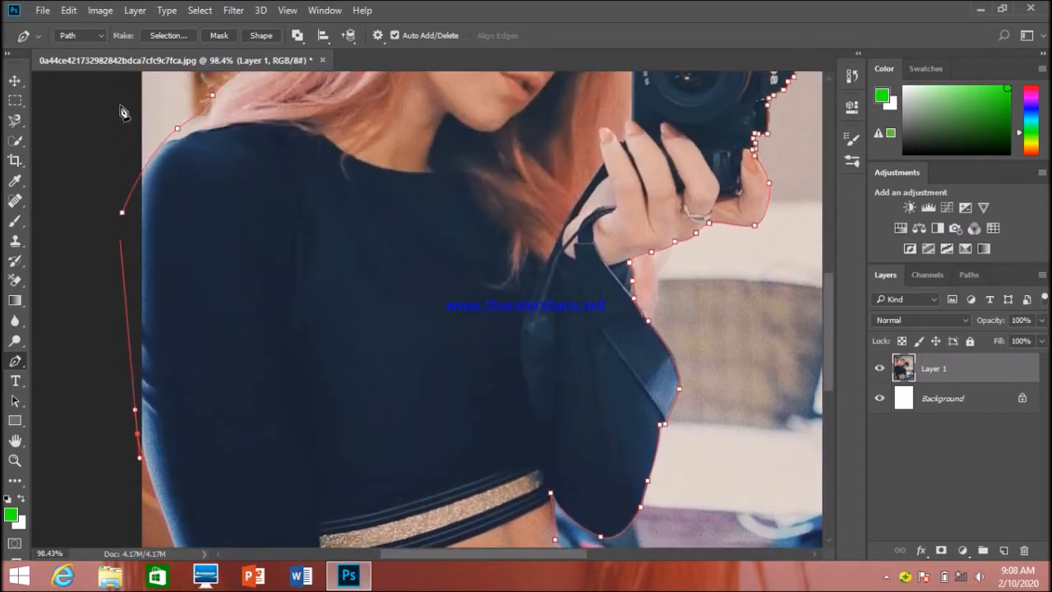
pyautogui.click(121, 216)
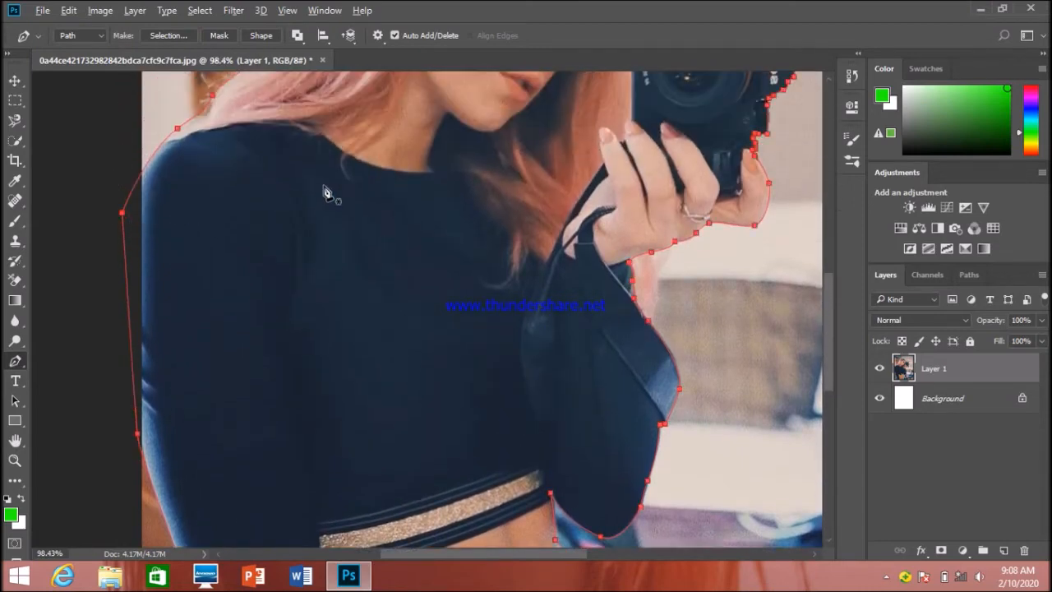
# Step: Convert the closed path into a new anti-aliased selection with a feather radius of 0 pixels
pyautogui.scroll(-2, 326, 192)
pyautogui.scroll(-1, 326, 192)
pyautogui.rightClick(374, 184)
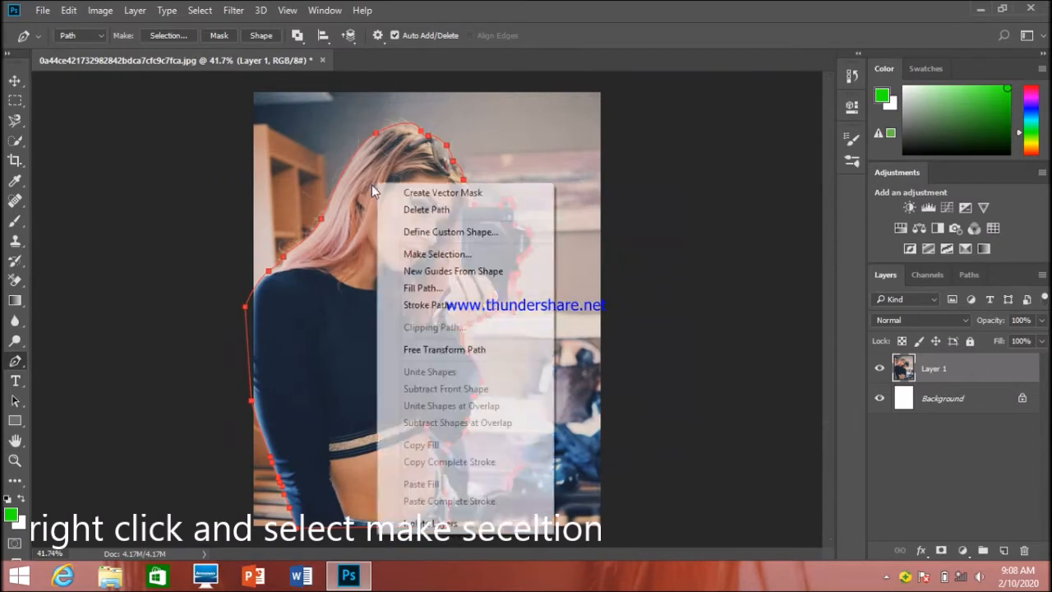
pyautogui.click(467, 255)
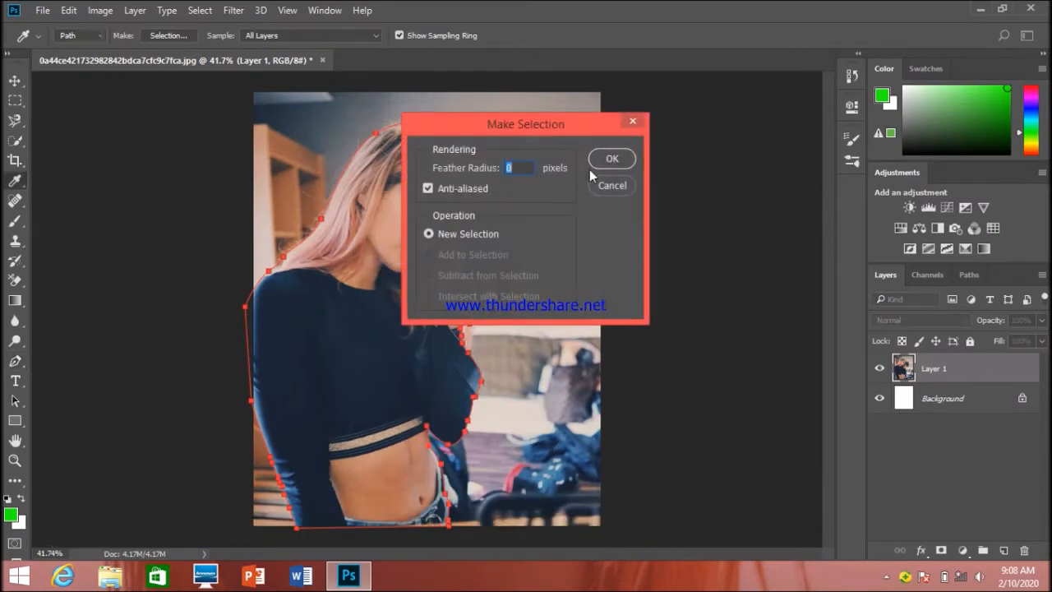
pyautogui.click(608, 159)
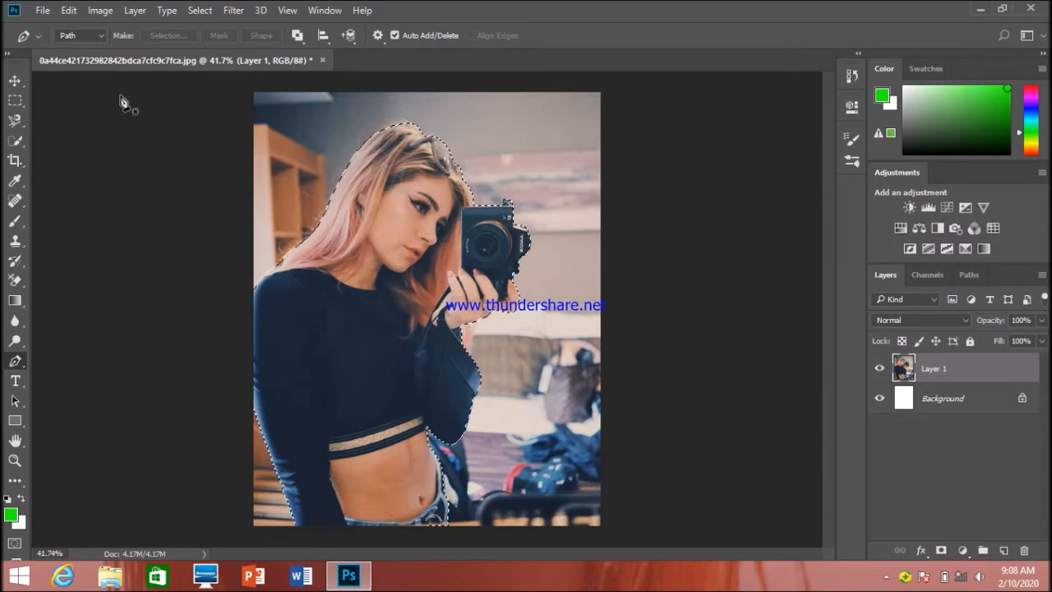
# Step: Open the selection in Select and Mask and collapse the Edge Detection settings
pyautogui.click(234, 10)
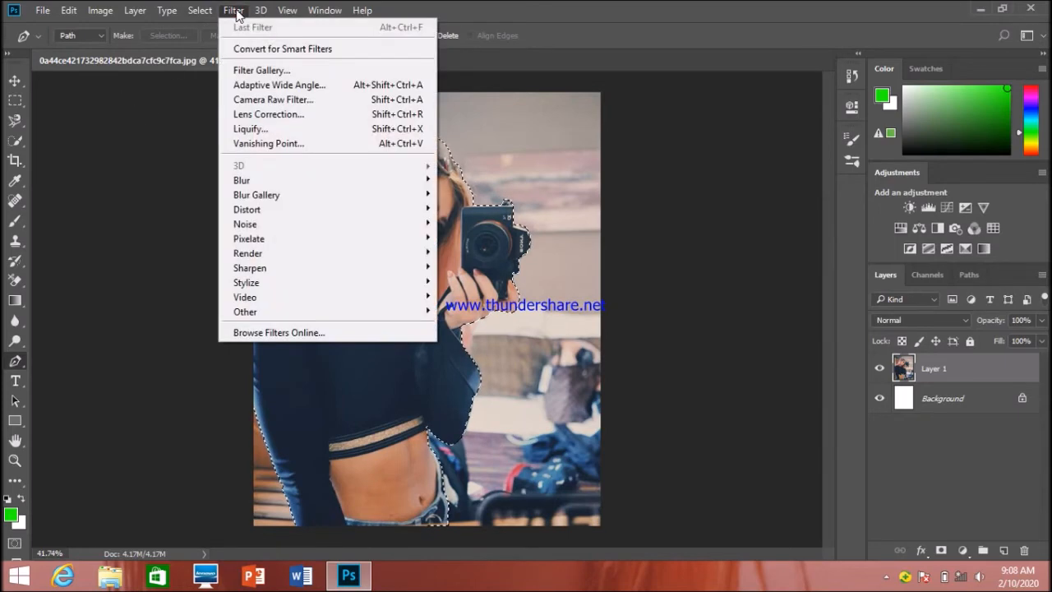
pyautogui.moveTo(207, 9)
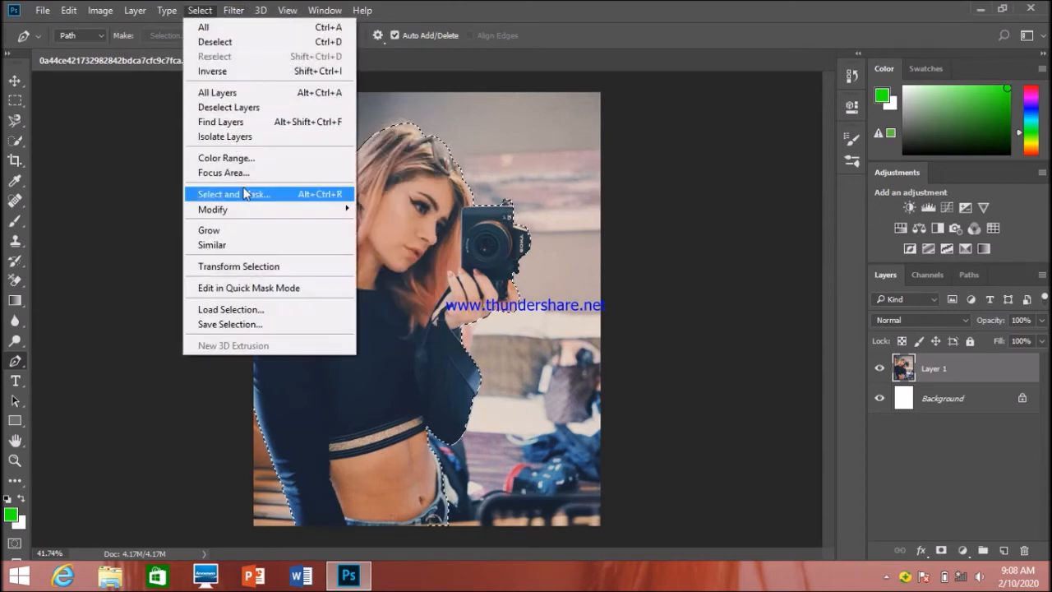
pyautogui.click(244, 193)
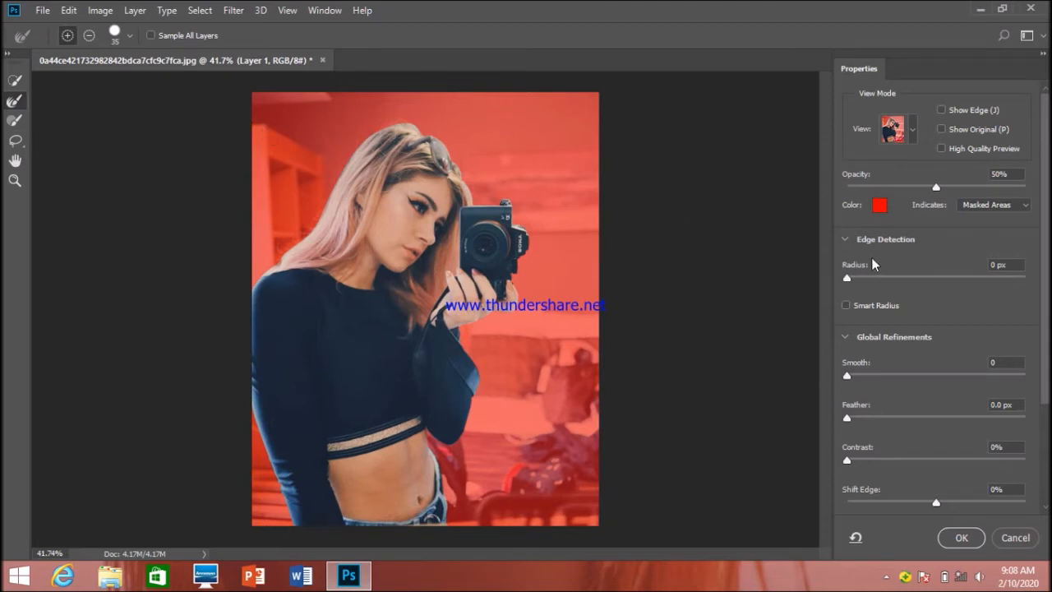
pyautogui.click(846, 239)
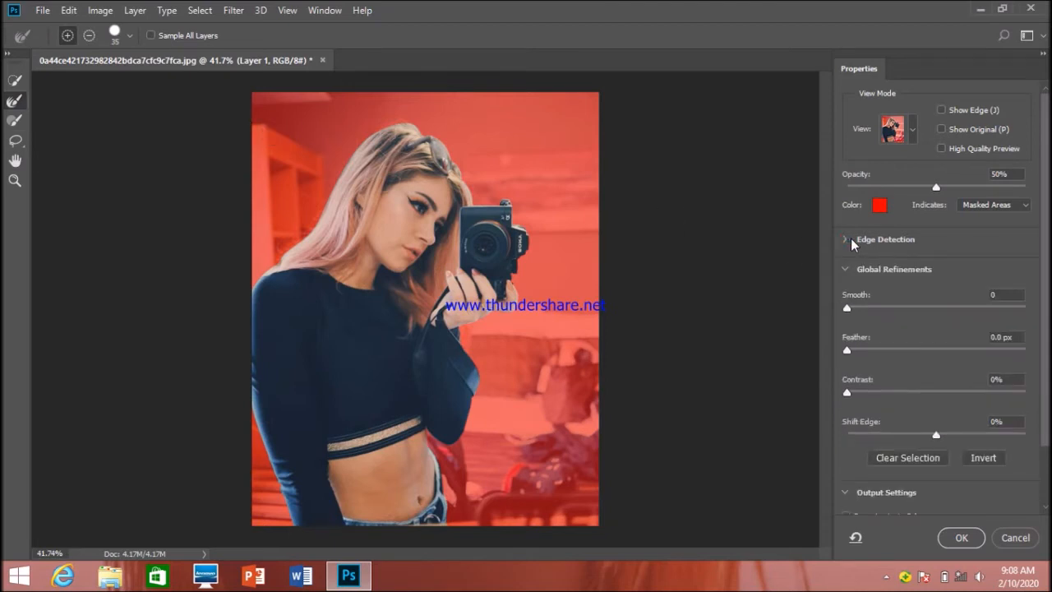
# Step: Expand the Edge Detection settings and paint with the Refine Edge Brush along the crown of the woman's hair
pyautogui.click(849, 240)
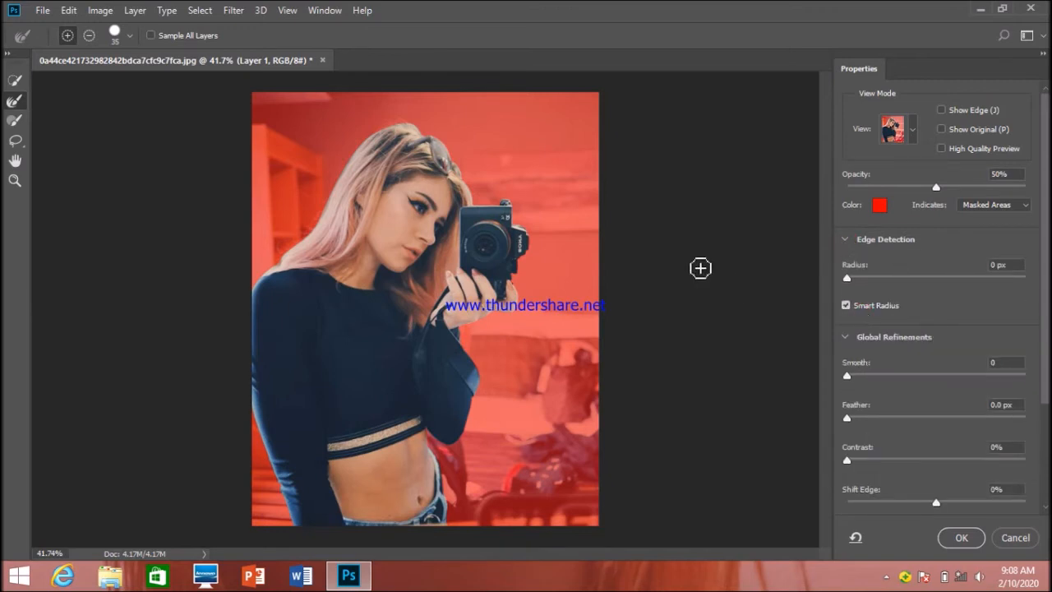
pyautogui.press('alt')
pyautogui.scroll(6, 475, 229)
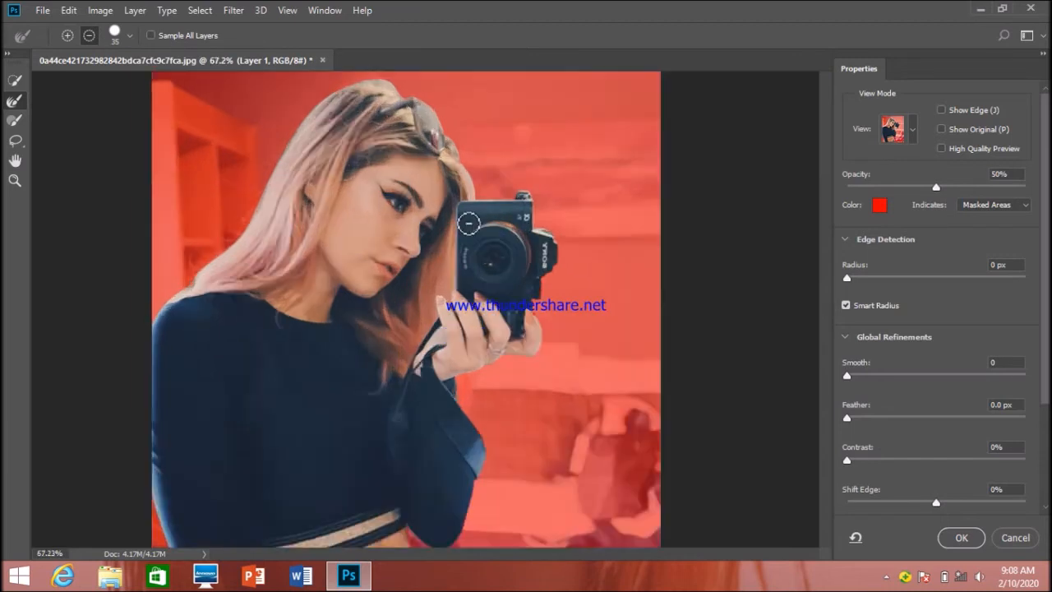
pyautogui.scroll(2, 409, 208)
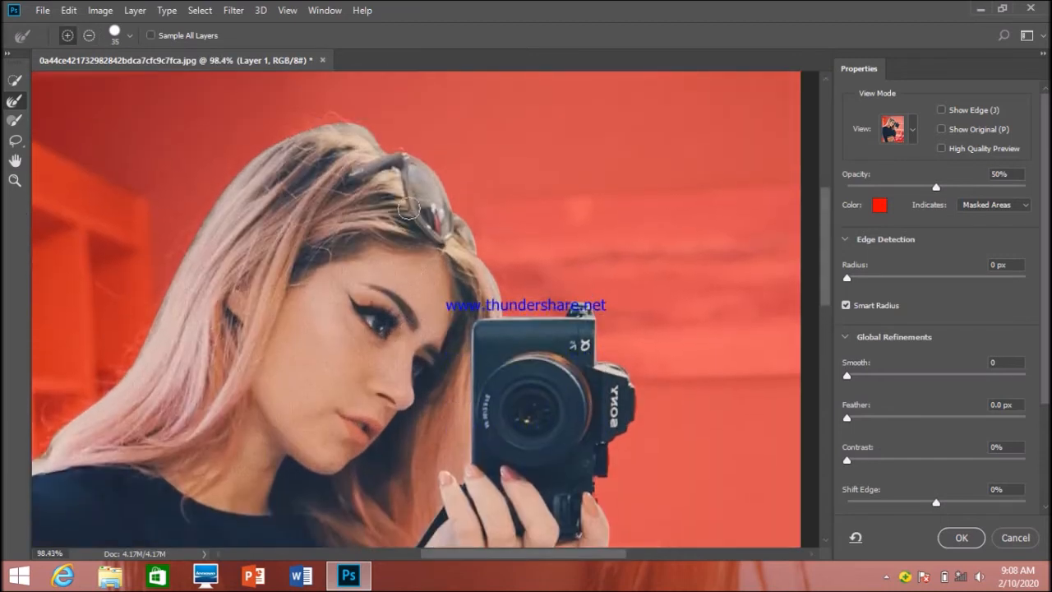
pyautogui.press('[')
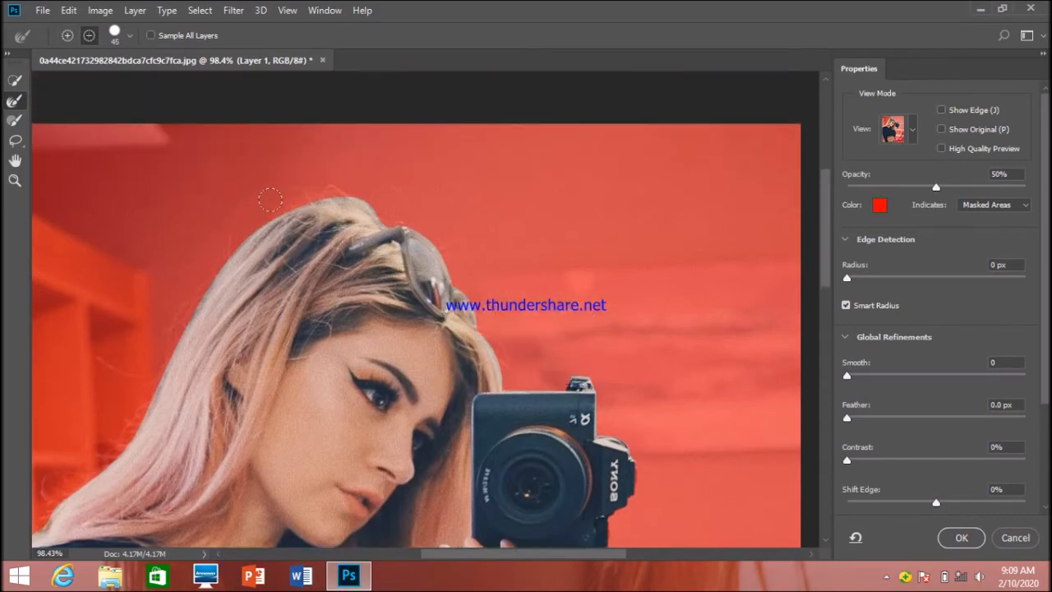
pyautogui.scroll(3, 257, 188)
pyautogui.scroll(2, 249, 177)
pyautogui.press(']')
pyautogui.moveTo(510, 178)
pyautogui.mouseDown()
pyautogui.moveTo(383, 174)
pyautogui.moveTo(208, 257)
pyautogui.mouseUp()
# Step: Refine the hair's outer edge from the back of the head down to the shoulder with the Refine Edge Brush
pyautogui.scroll(-3, 155, 307)
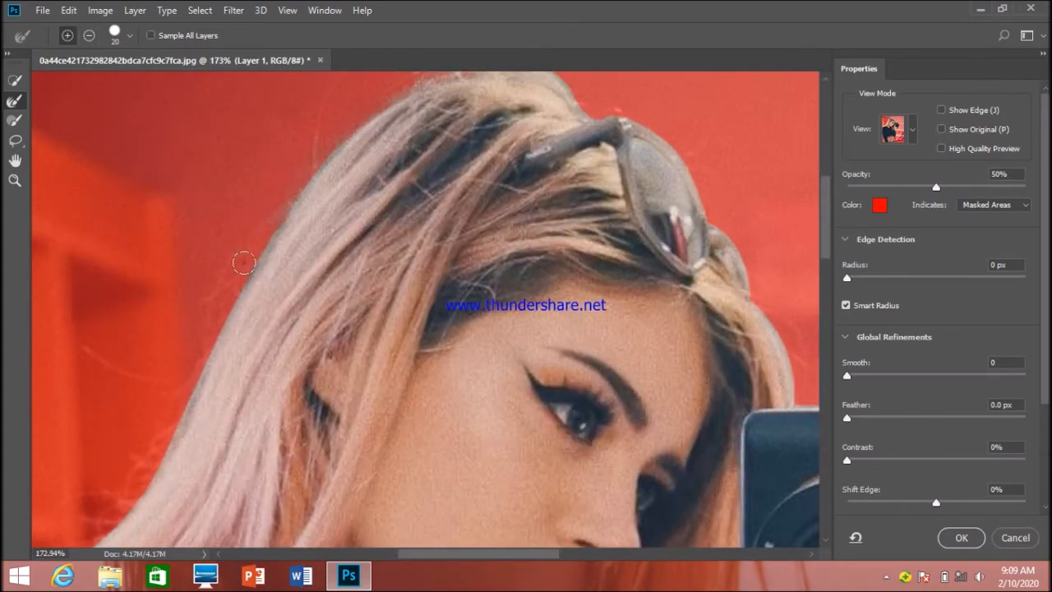
pyautogui.moveTo(244, 263)
pyautogui.mouseDown()
pyautogui.moveTo(176, 403)
pyautogui.moveTo(171, 394)
pyautogui.moveTo(344, 241)
pyautogui.mouseUp()
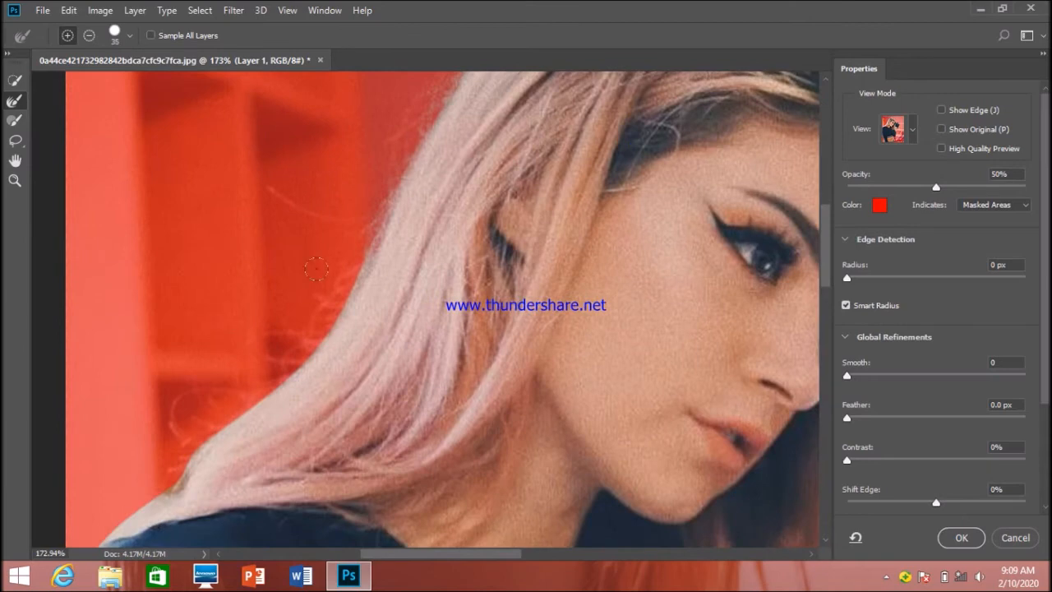
pyautogui.moveTo(173, 420); pyautogui.dragTo(64, 516)
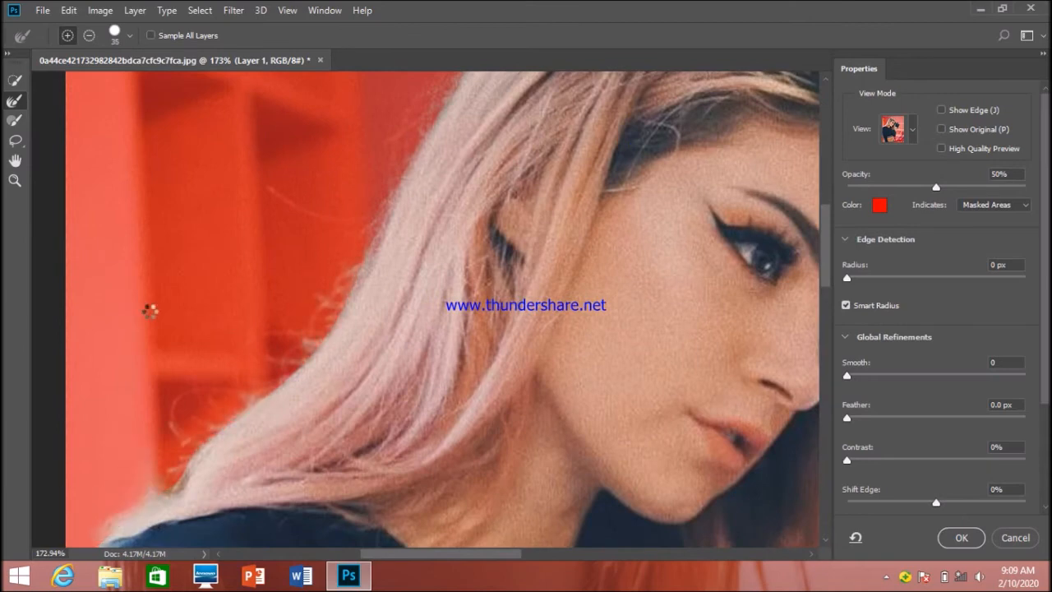
# Step: Refine the hair edge around the sunglasses and down the forehead side to the camera, and apply the refined selection
pyautogui.scroll(-3, 149, 311)
pyautogui.scroll(-5, 406, 157)
pyautogui.scroll(5, 355, 138)
pyautogui.moveTo(296, 132); pyautogui.dragTo(329, 160)
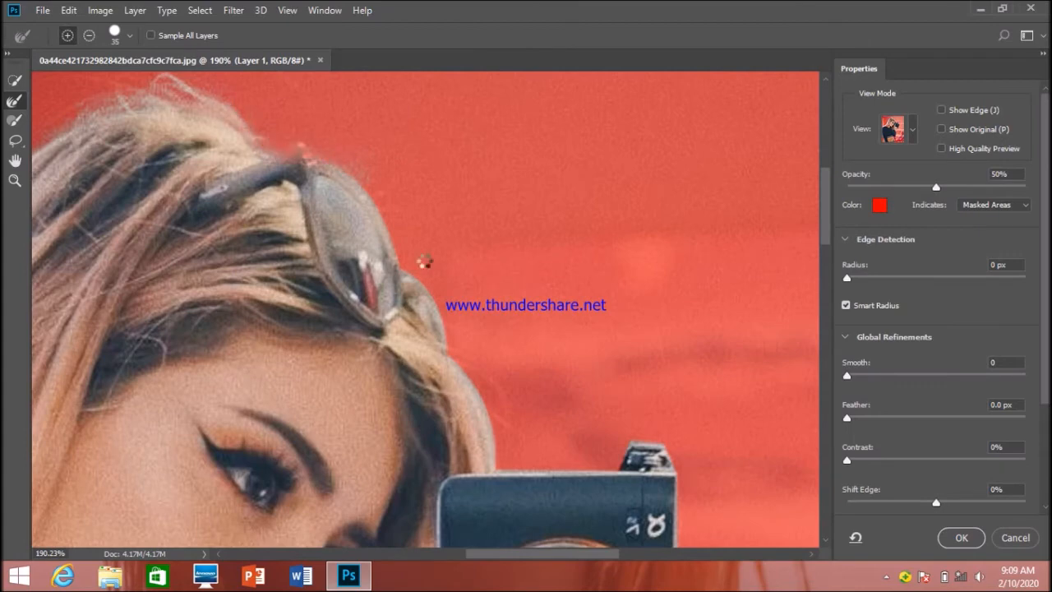
pyautogui.moveTo(417, 257)
pyautogui.mouseDown()
pyautogui.moveTo(496, 407)
pyautogui.moveTo(507, 454)
pyautogui.mouseUp()
pyautogui.scroll(-5, 518, 287)
pyautogui.scroll(4, 352, 205)
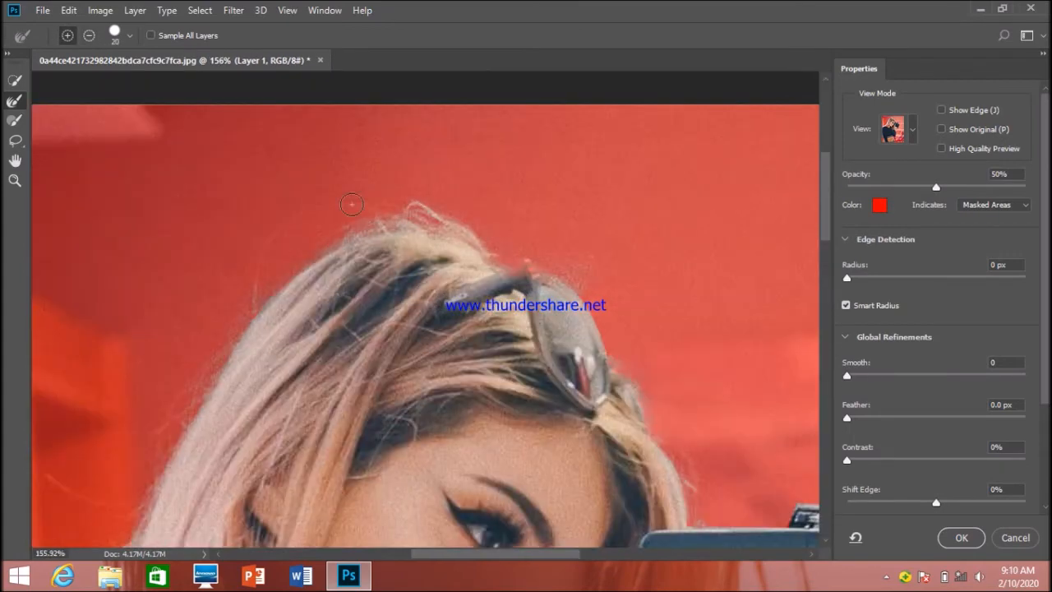
pyautogui.scroll(-6, 267, 273)
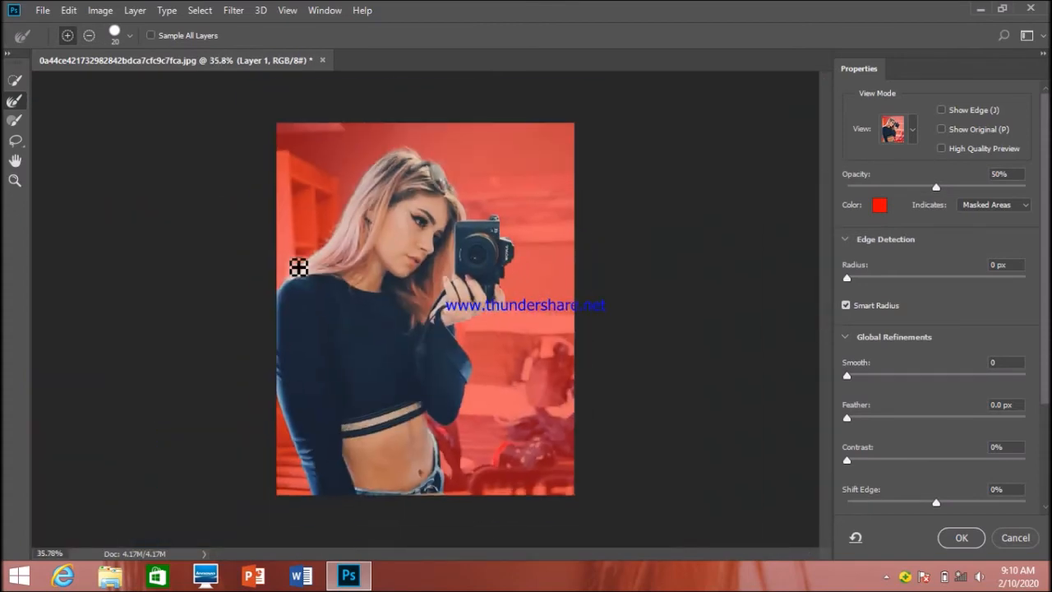
pyautogui.click(960, 539)
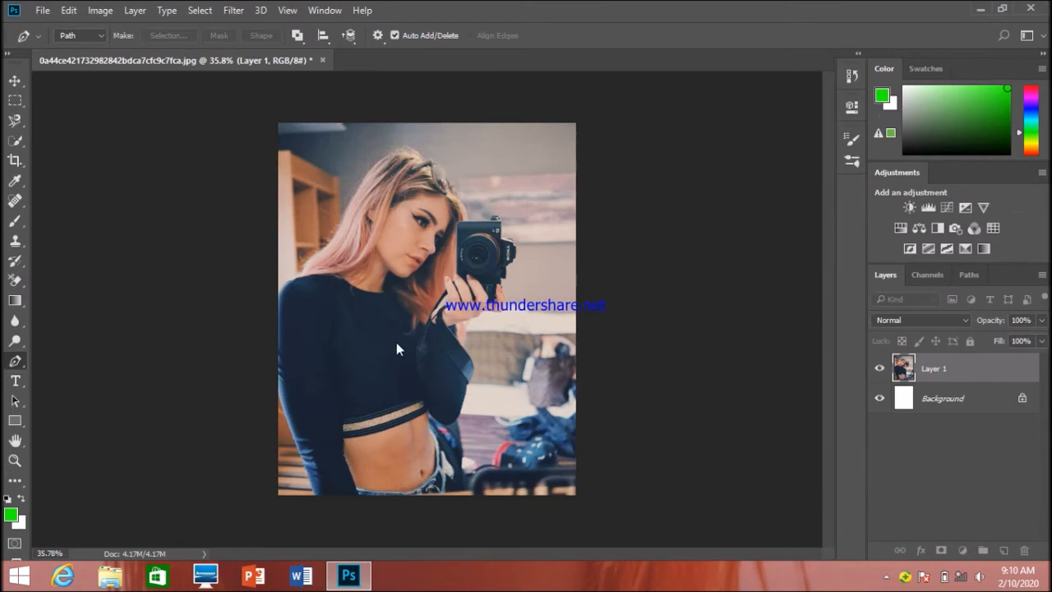
# Step: Invert the selection, delete the photo's background from Layer 1, and deselect
pyautogui.hotkey('ctrl', 'shift', 'i')
pyautogui.press('Delete')
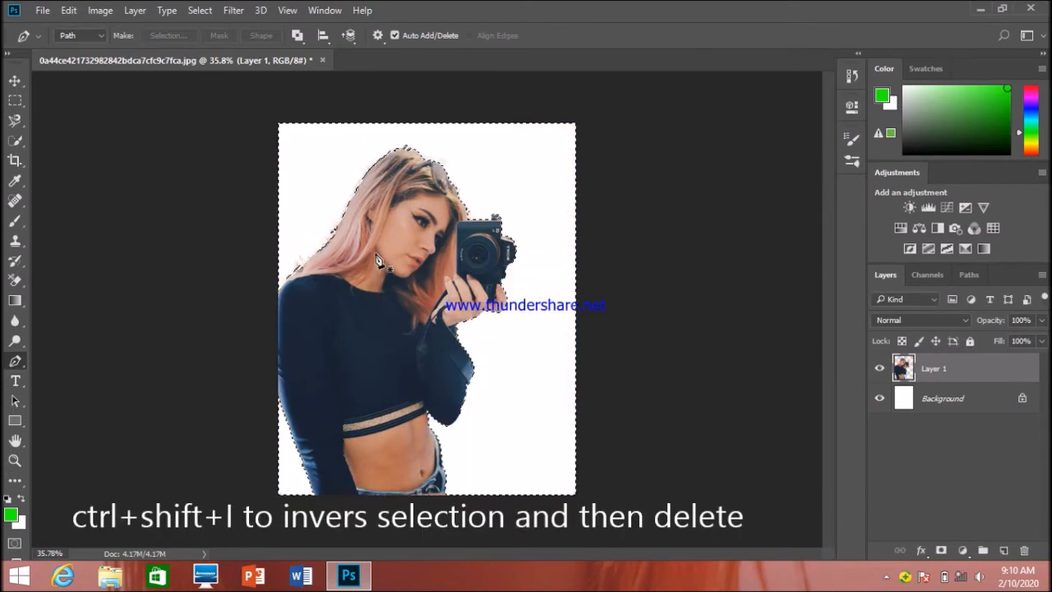
pyautogui.hotkey('ctrl', 'd')
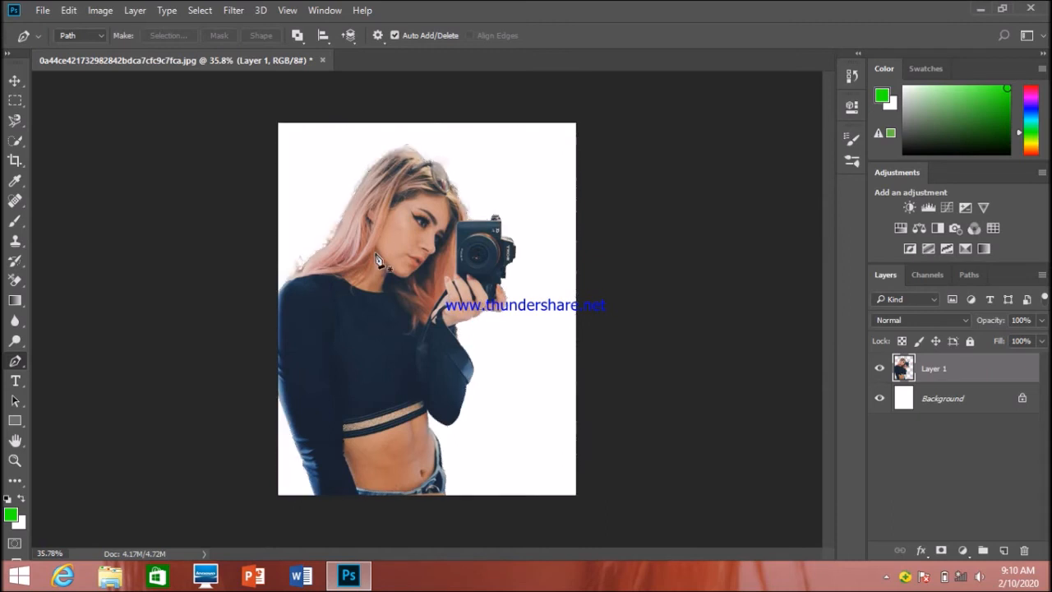
pyautogui.scroll(5, 420, 260)
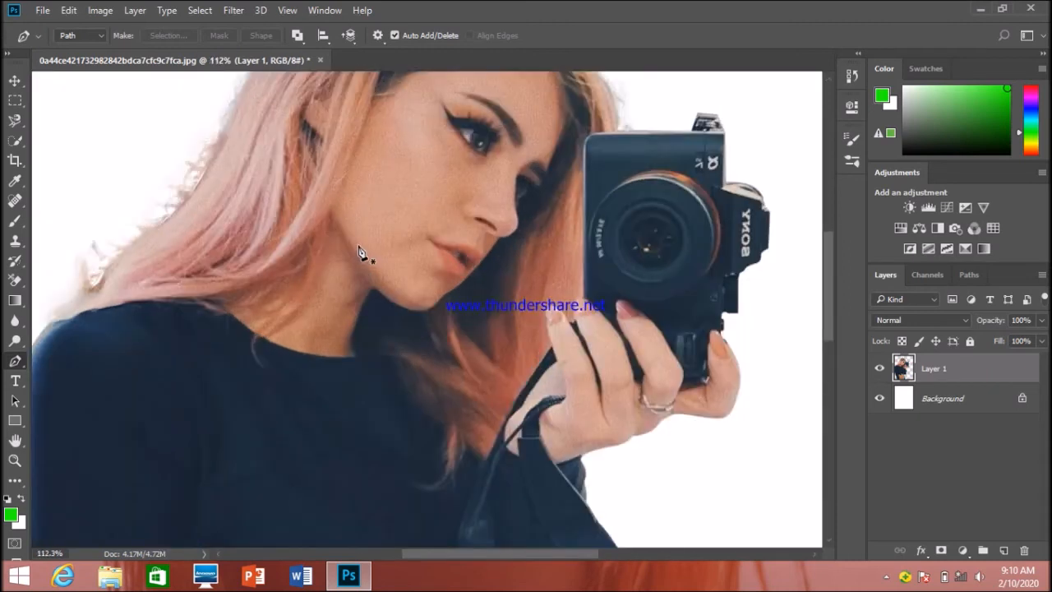
pyautogui.scroll(-5, 359, 251)
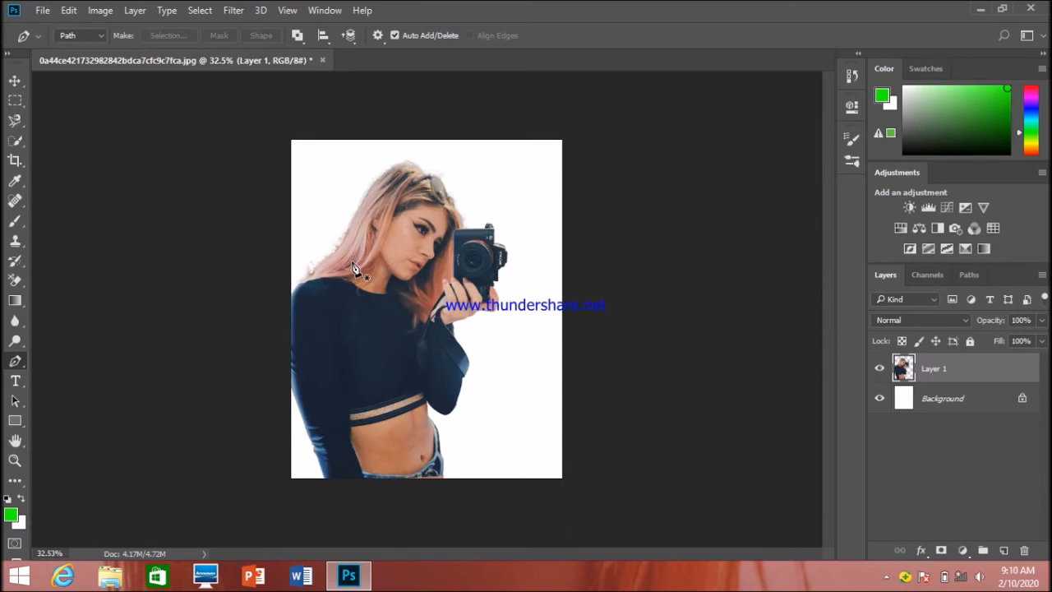
# Step: Draw a green rectangle shape of about 1265 × 1511 px over the whole canvas, directly above the Background layer
pyautogui.click(925, 409)
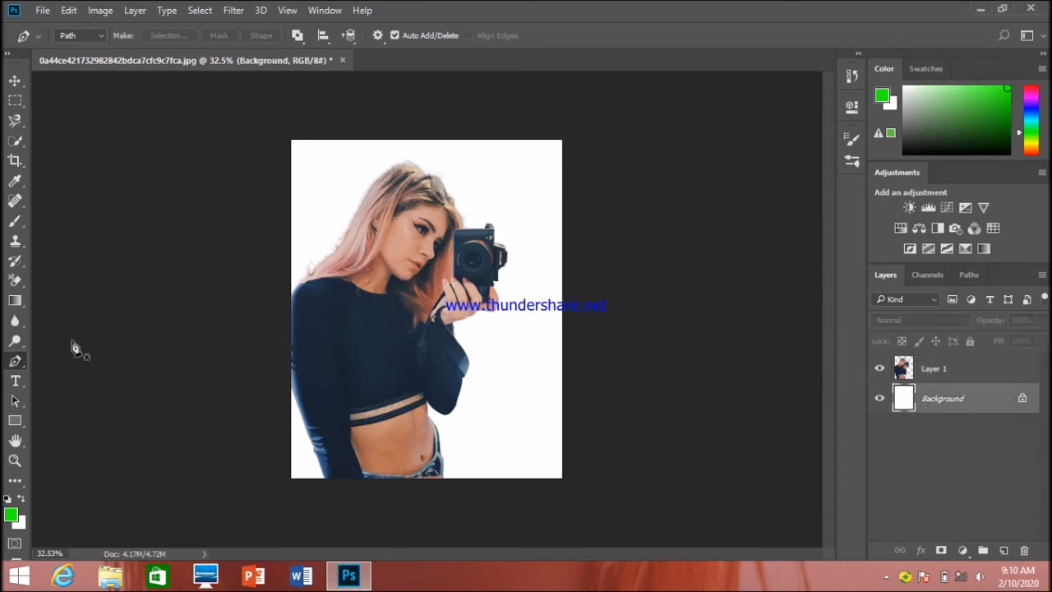
pyautogui.click(14, 419)
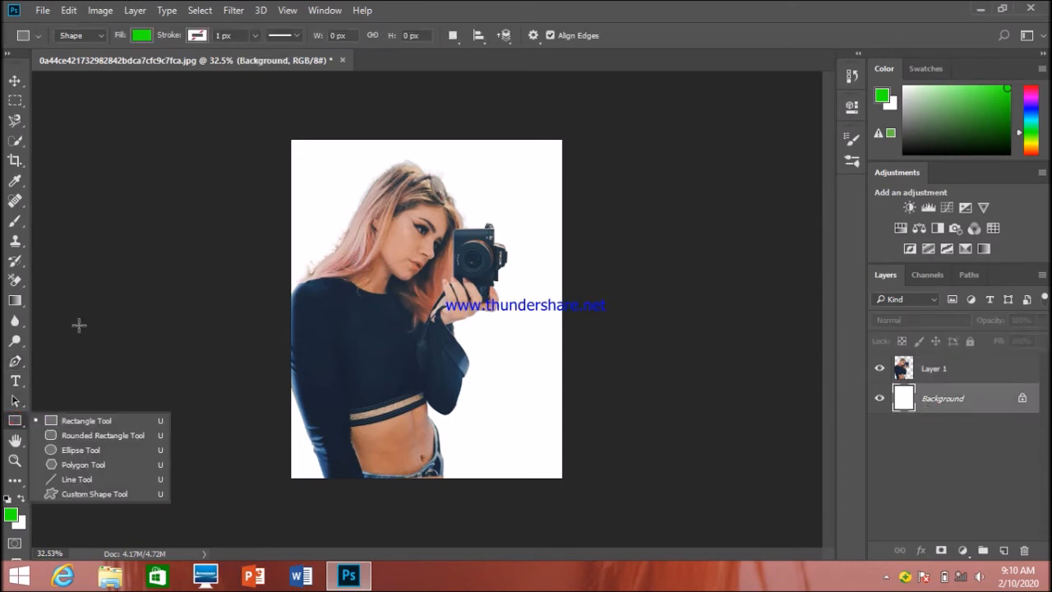
pyautogui.click(78, 420)
pyautogui.moveTo(276, 114); pyautogui.dragTo(594, 491)
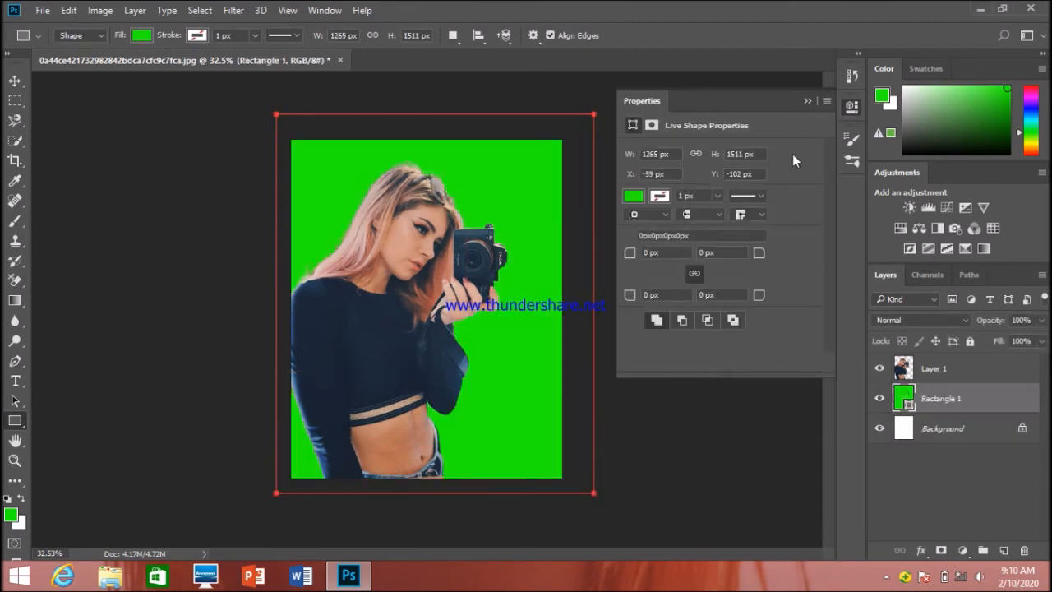
pyautogui.click(806, 101)
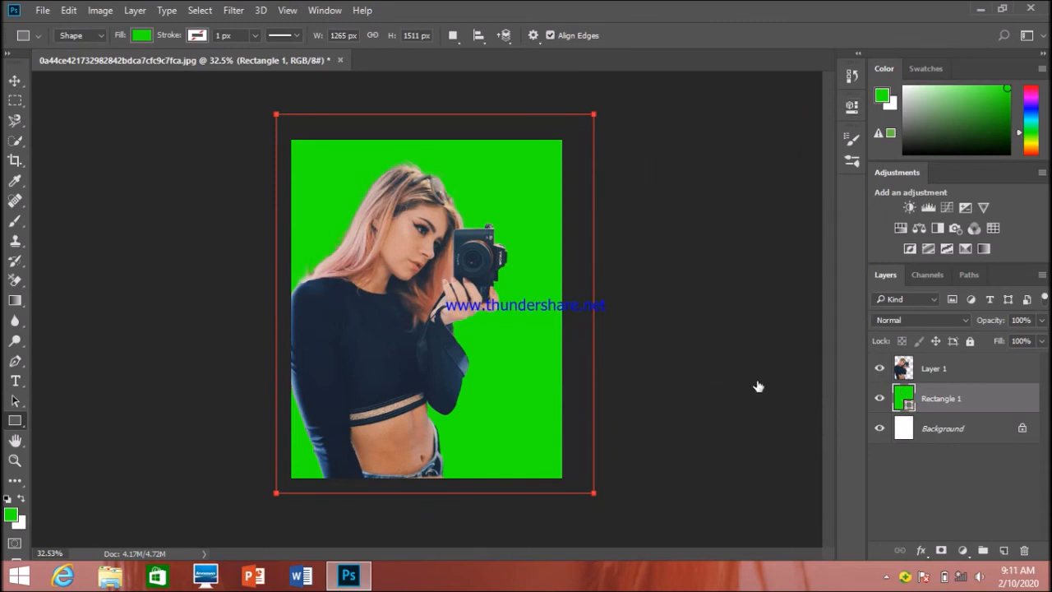
# Step: Change the rectangle's fill to a light pink, d4b6ae, sampled from the woman's hair
pyautogui.doubleClick(903, 397)
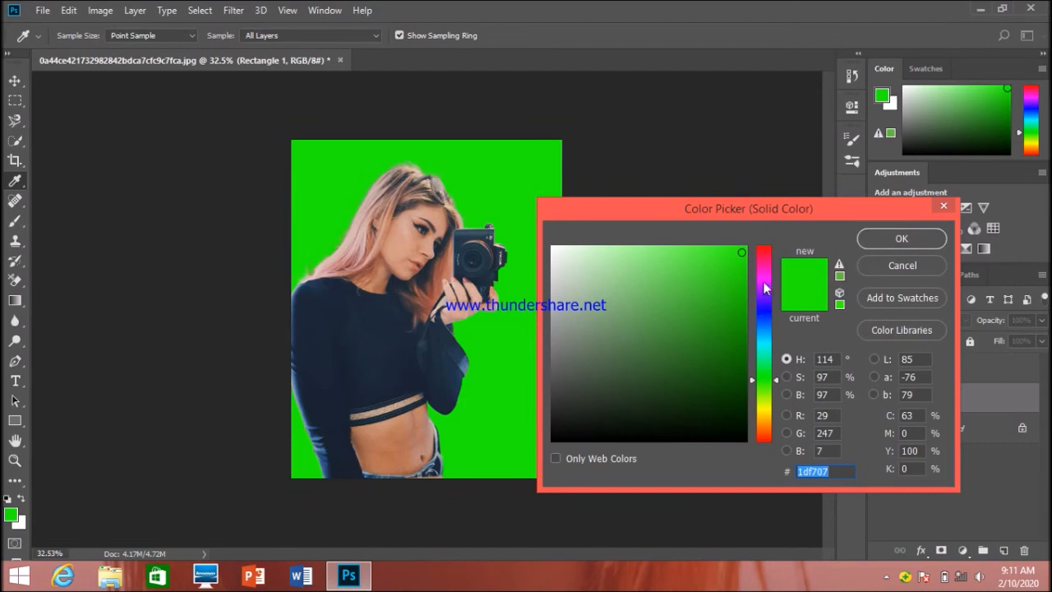
pyautogui.moveTo(764, 287); pyautogui.dragTo(768, 268)
pyautogui.click(642, 256)
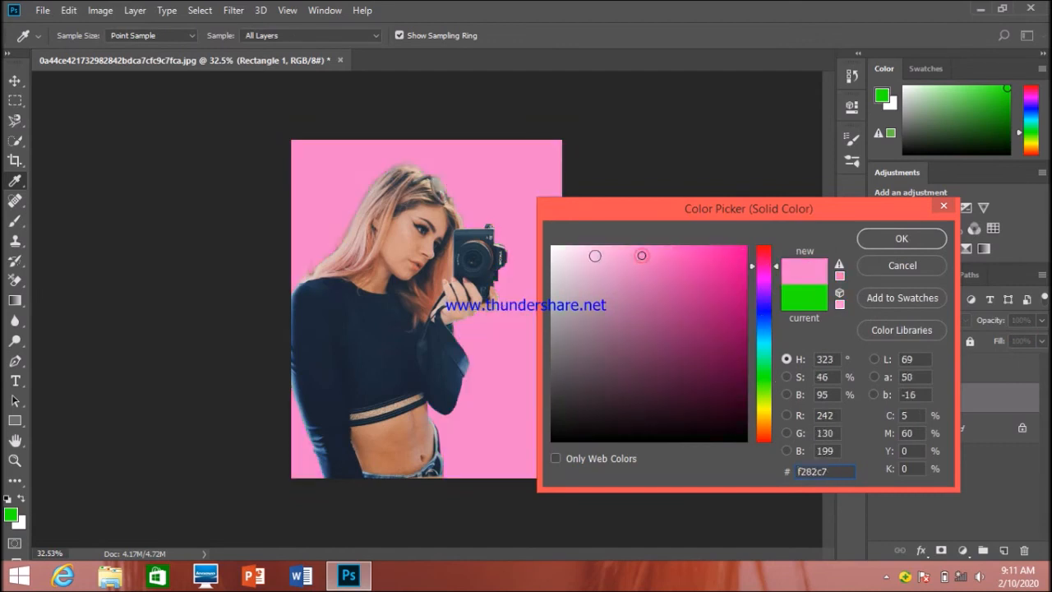
pyautogui.moveTo(641, 255)
pyautogui.mouseDown()
pyautogui.moveTo(660, 274)
pyautogui.moveTo(651, 289)
pyautogui.mouseUp()
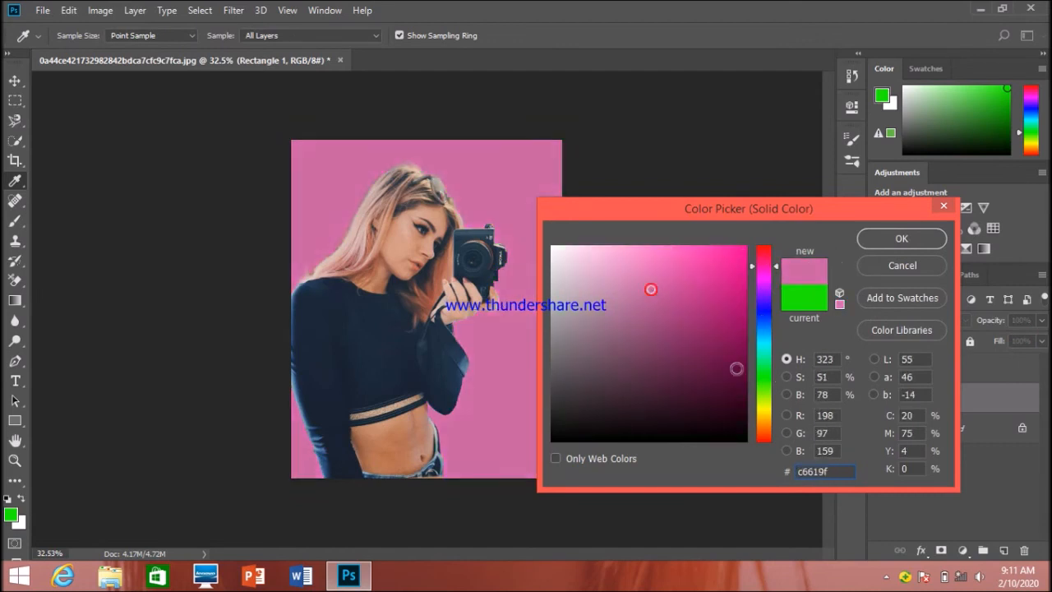
pyautogui.click(766, 432)
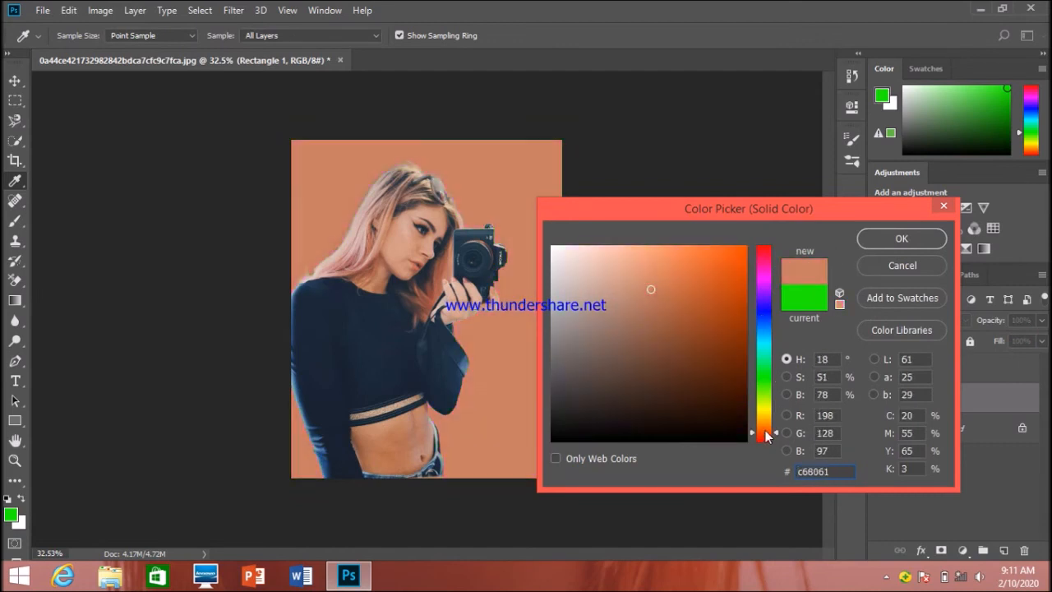
pyautogui.click(371, 217)
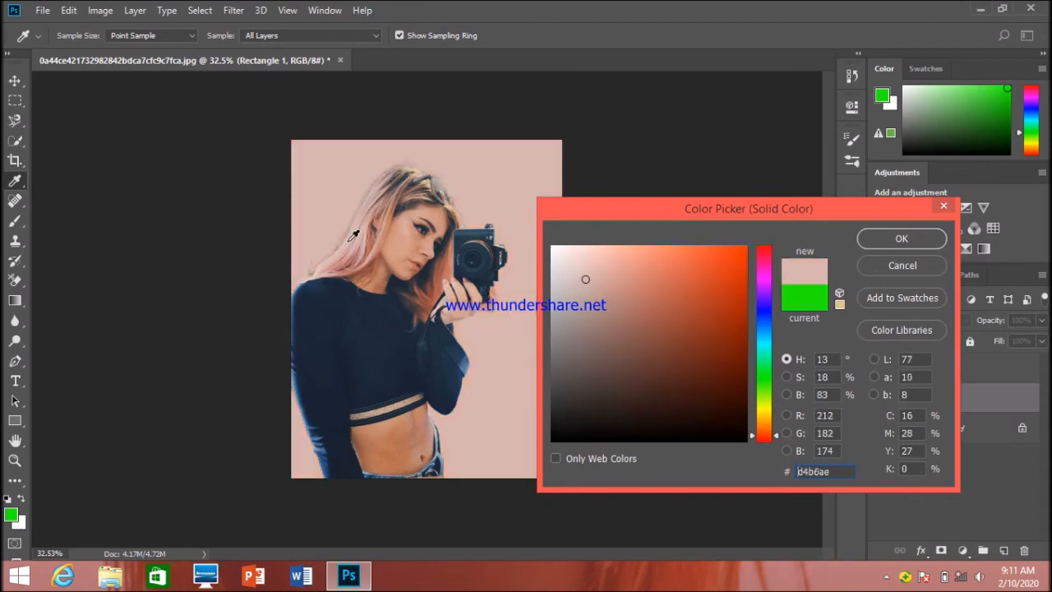
pyautogui.click(881, 240)
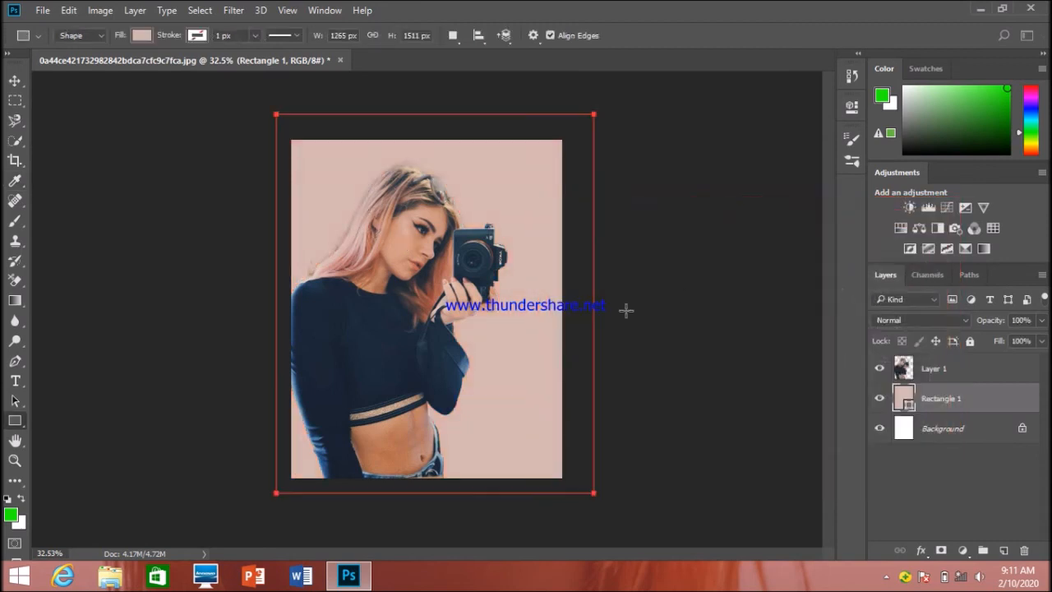
pyautogui.scroll(2, 432, 333)
pyautogui.scroll(-2, 430, 335)
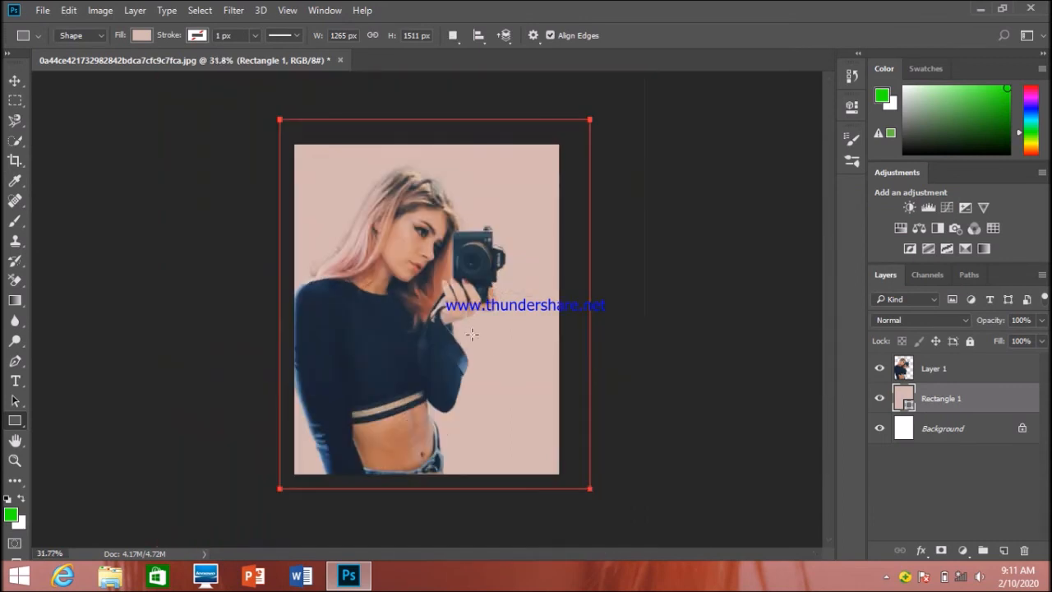